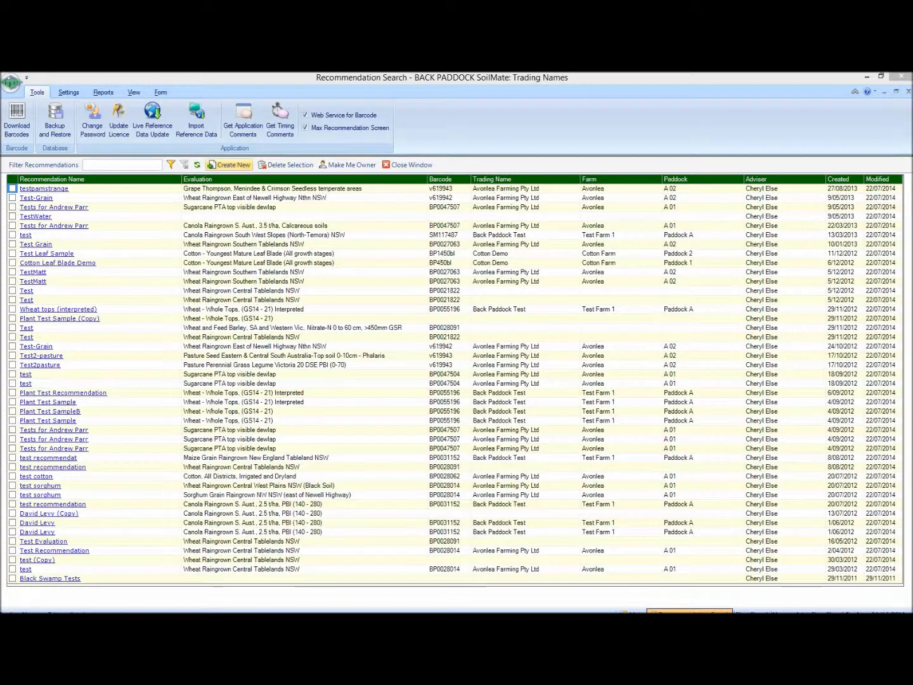
Create a new recommendation from the matched lab test BP90555 and name it Wheat Darling Downs
left_click(230, 164)
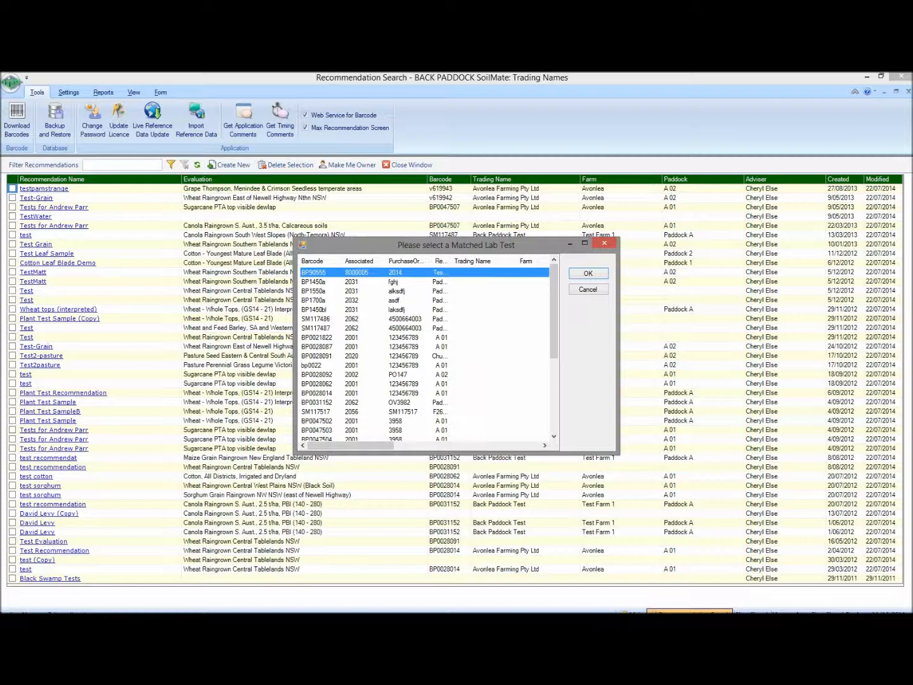
key("Return")
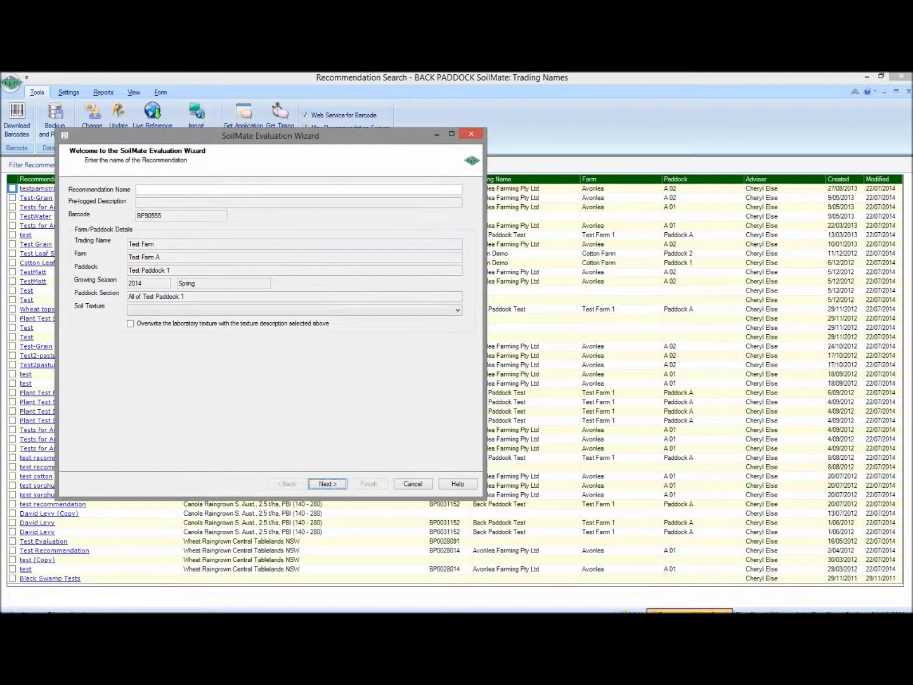
left_click(299, 190)
type("Wheat")
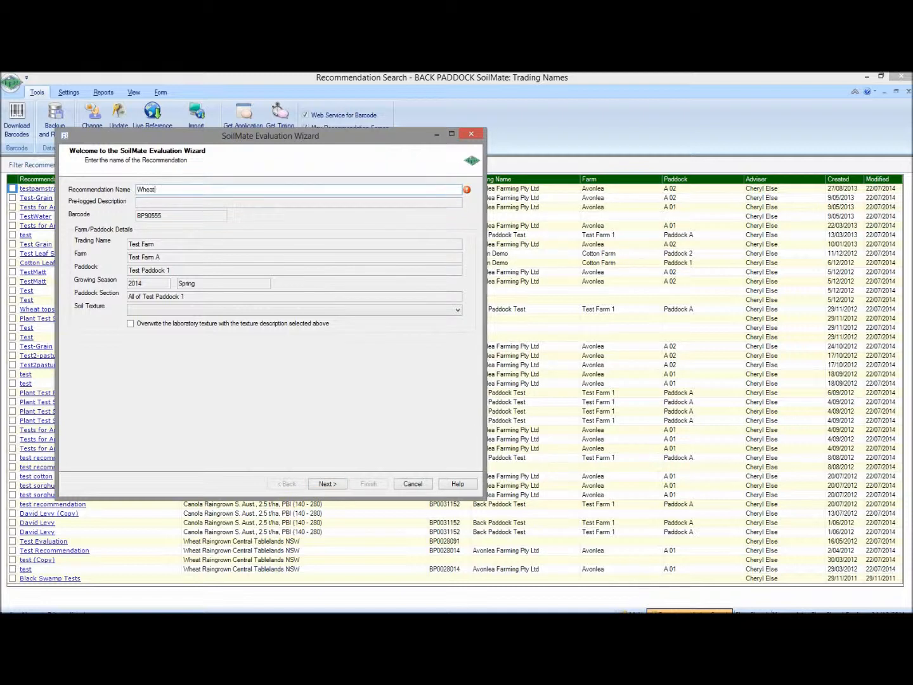
type(" Darling Downs")
key("Return")
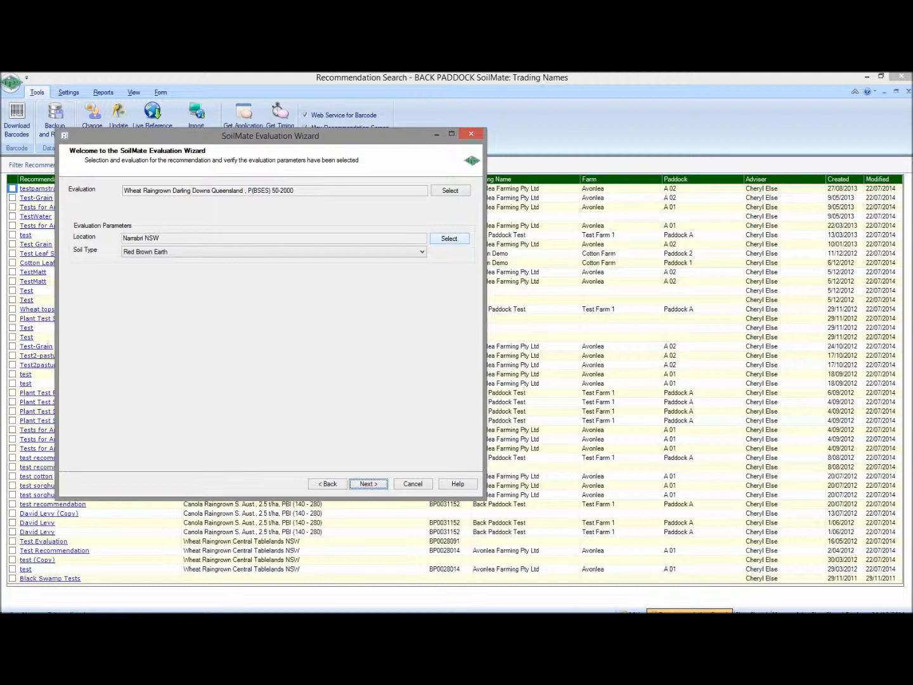
Set the evaluation location to Dalby QLD and the soil type to Black vertosol, and continue to the sample details
left_click(449, 238)
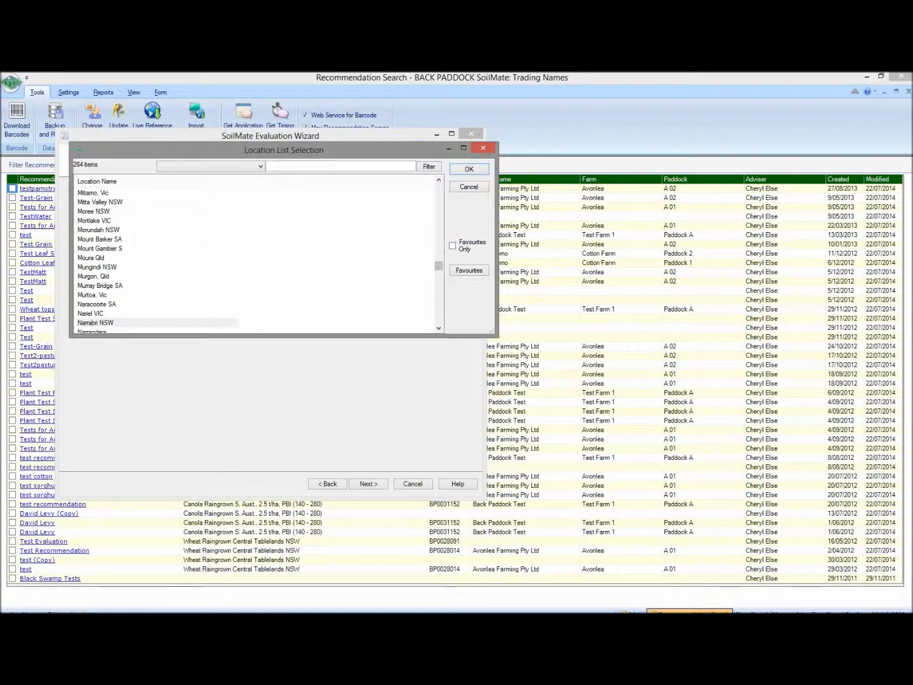
scroll(255, 254, "up", 12)
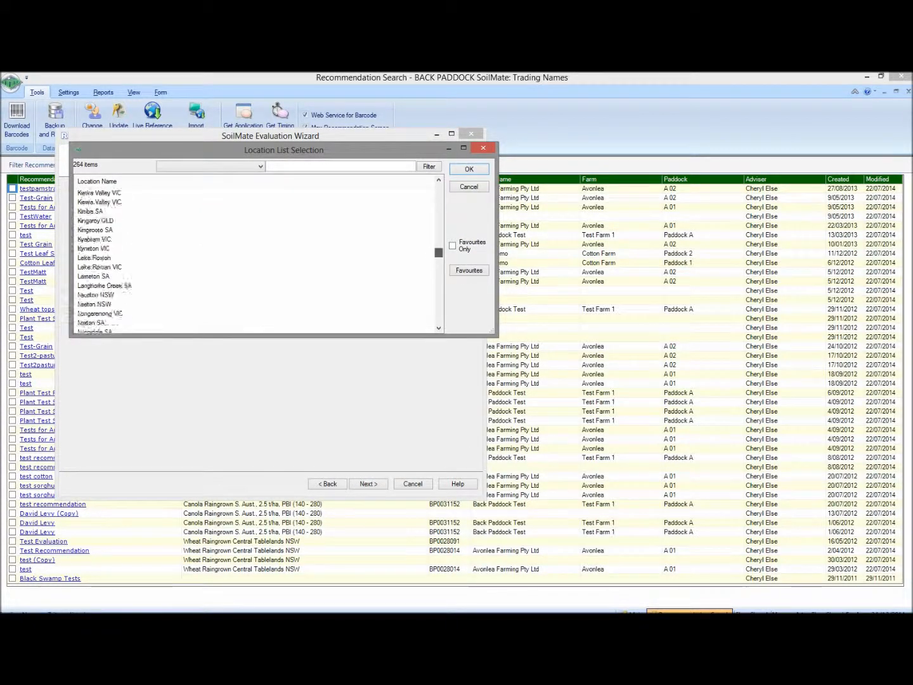
scroll(254, 254, "up", 10)
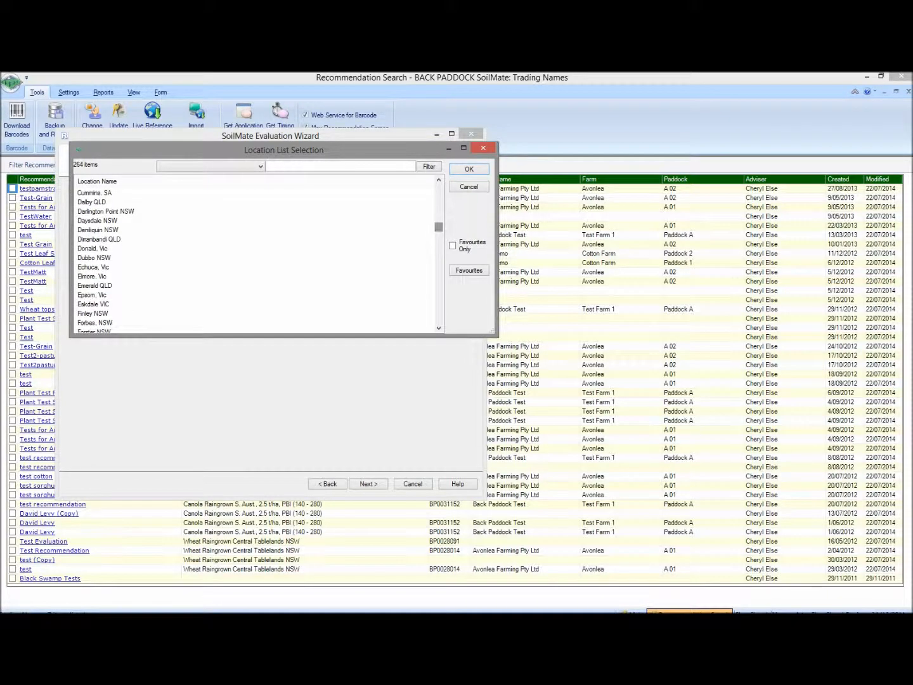
left_click(92, 202)
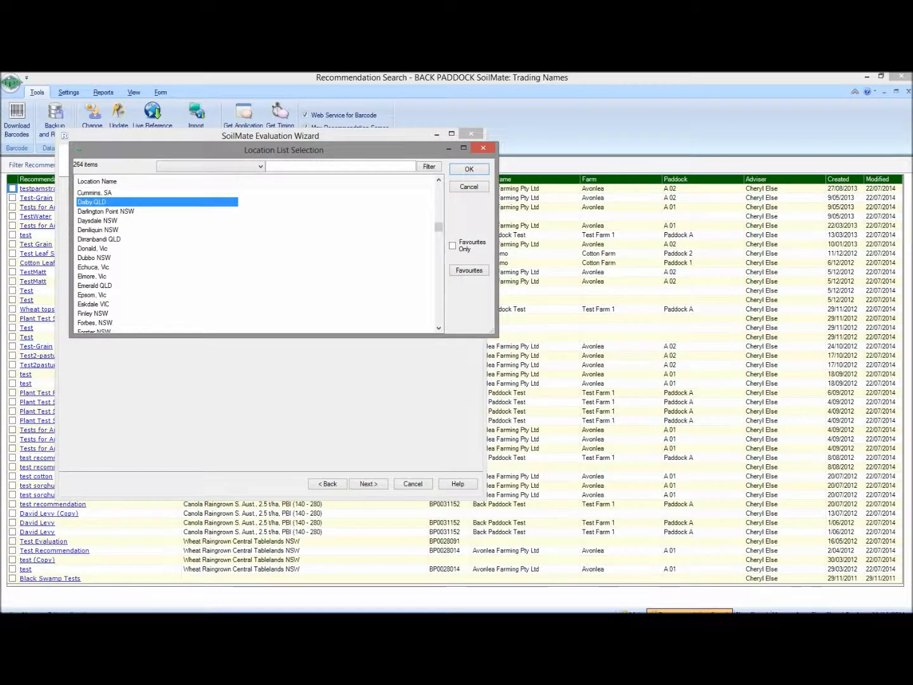
left_click(469, 169)
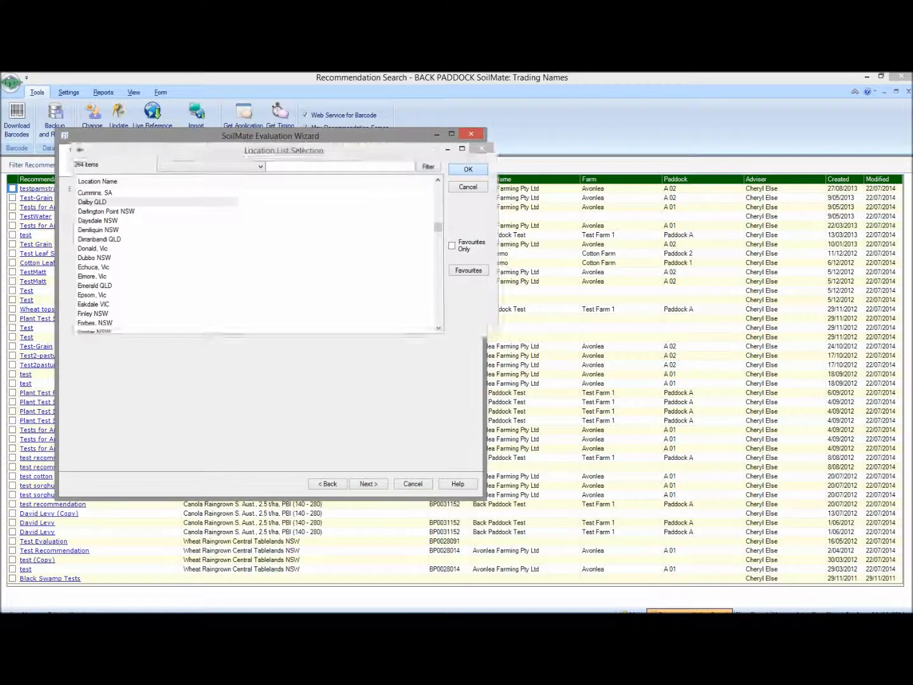
left_click(422, 251)
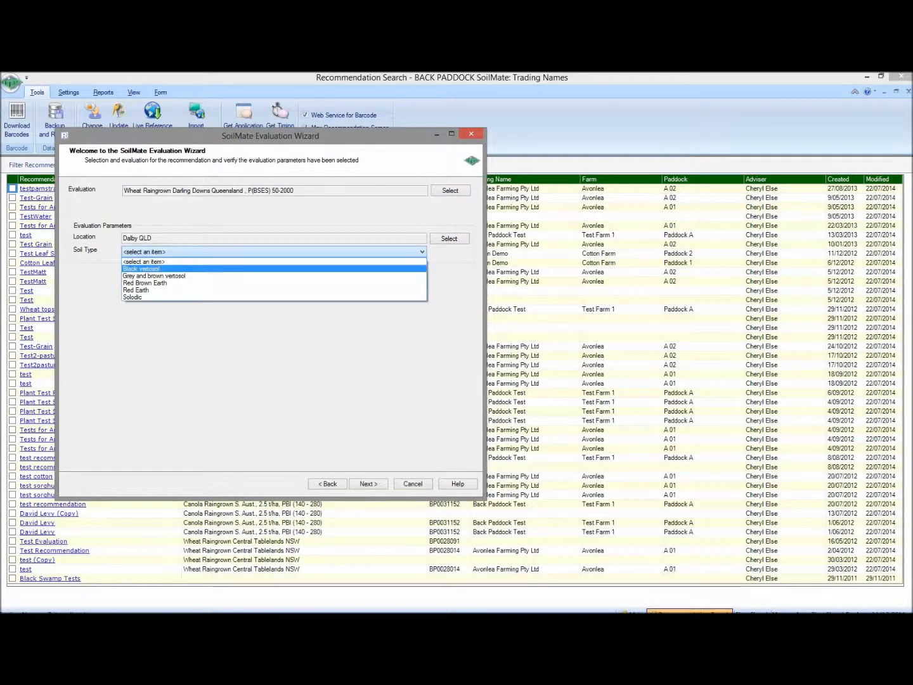
left_click(274, 269)
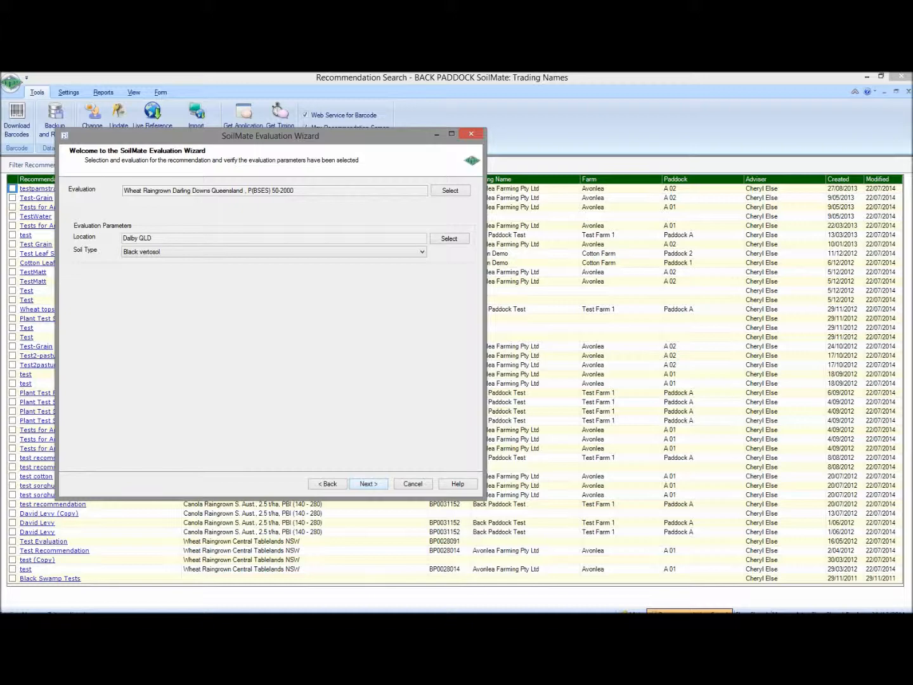
left_click(368, 484)
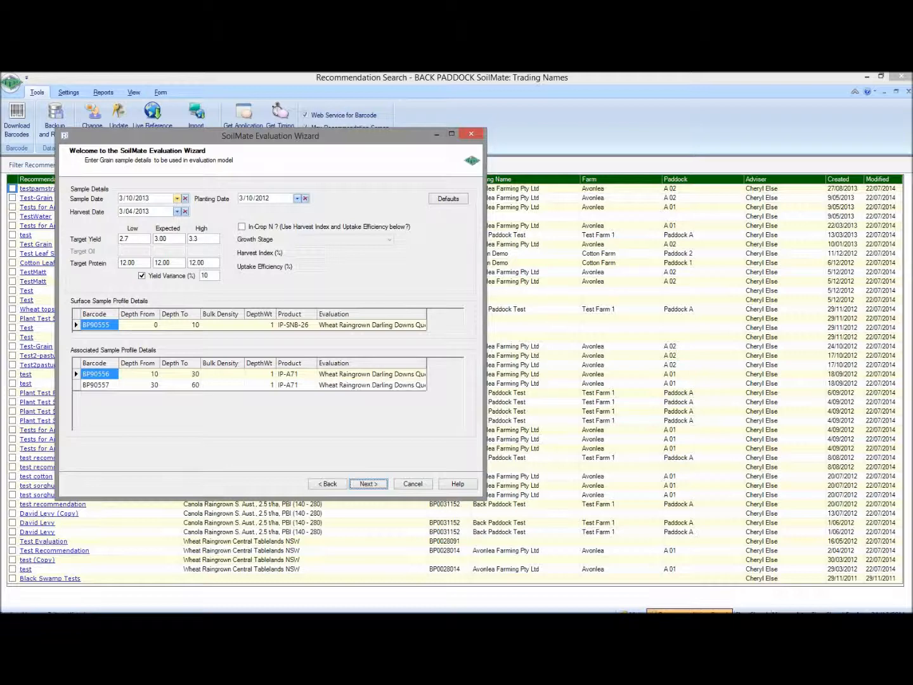
Set the grain sample's sample date to 8/04/2014
left_click(177, 197)
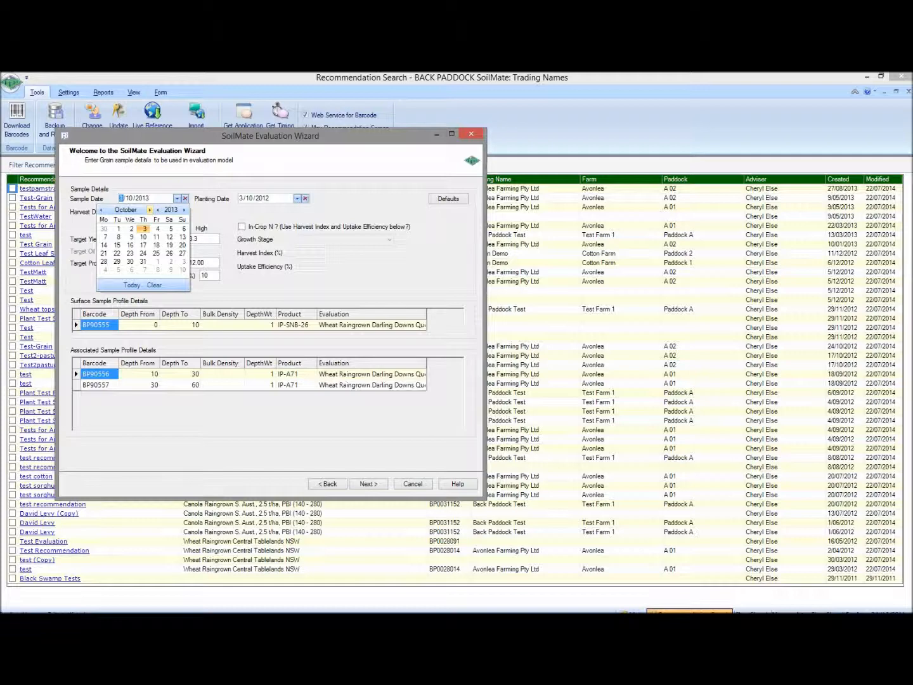
left_click(185, 210)
left_click(101, 209)
left_click(100, 210)
left_click(101, 210)
left_click(101, 210)
left_click(100, 210)
left_click(101, 210)
left_click(118, 237)
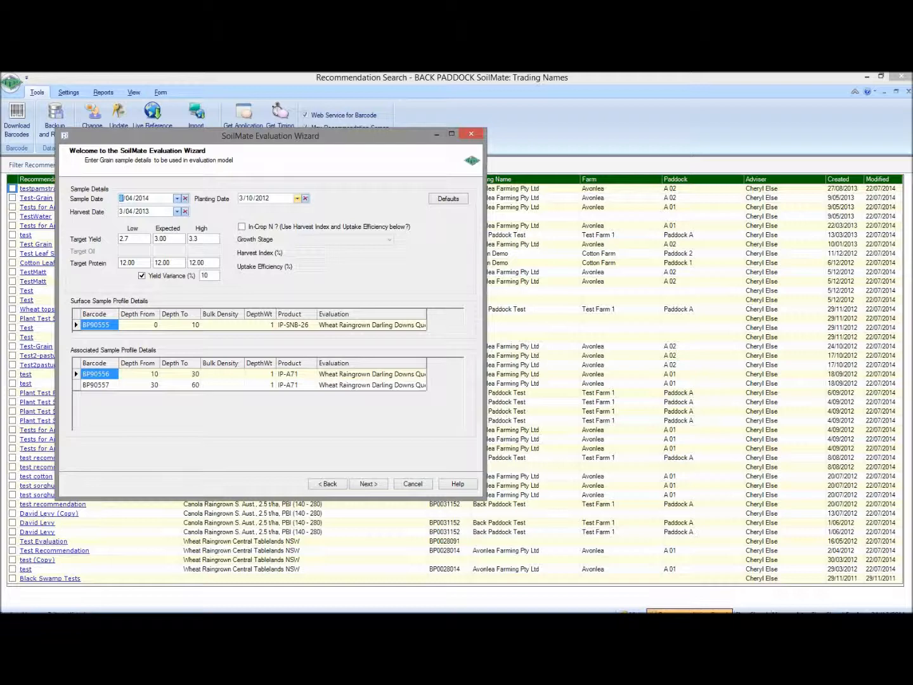
Set the planting date in the grain sample details to 15/05/2014
left_click(297, 199)
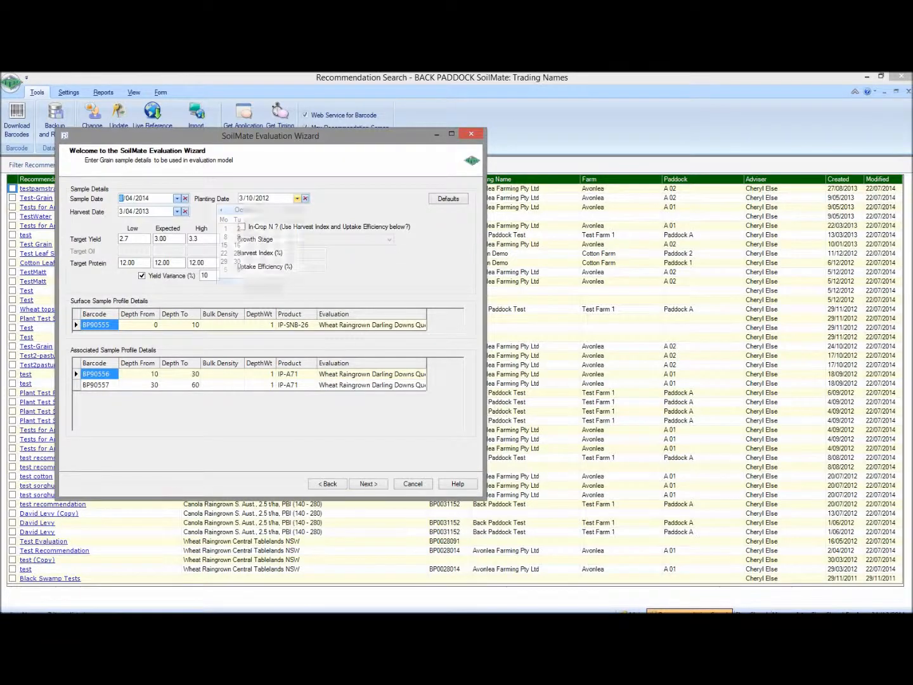
left_click(305, 209)
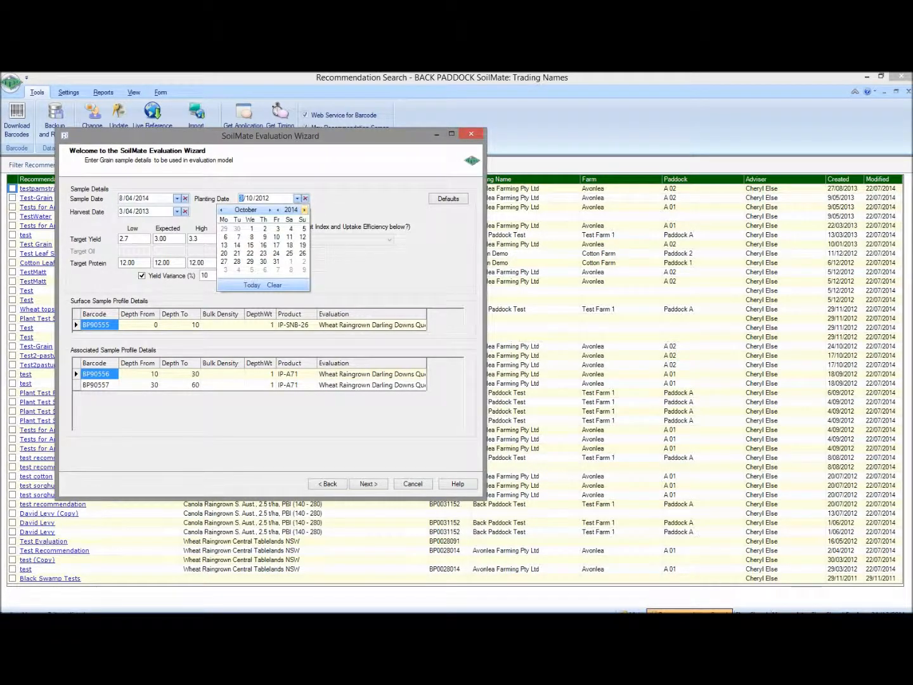
left_click(221, 210)
left_click(221, 209)
left_click(222, 208)
left_click(221, 209)
left_click(221, 210)
left_click(263, 245)
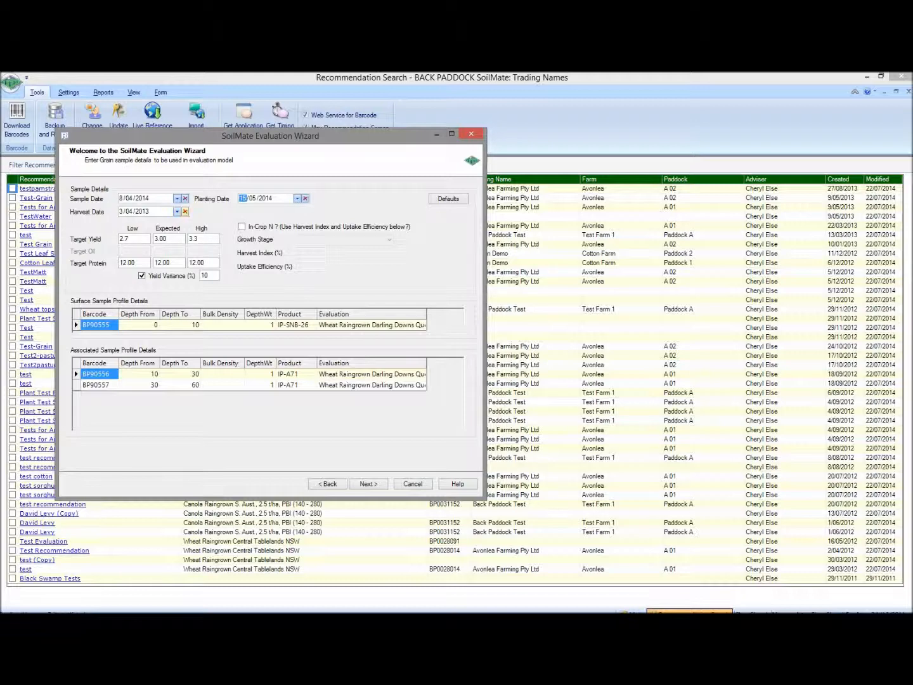
Set the harvest date in the grain sample details to 13/11/2014
left_click(176, 212)
left_click(184, 223)
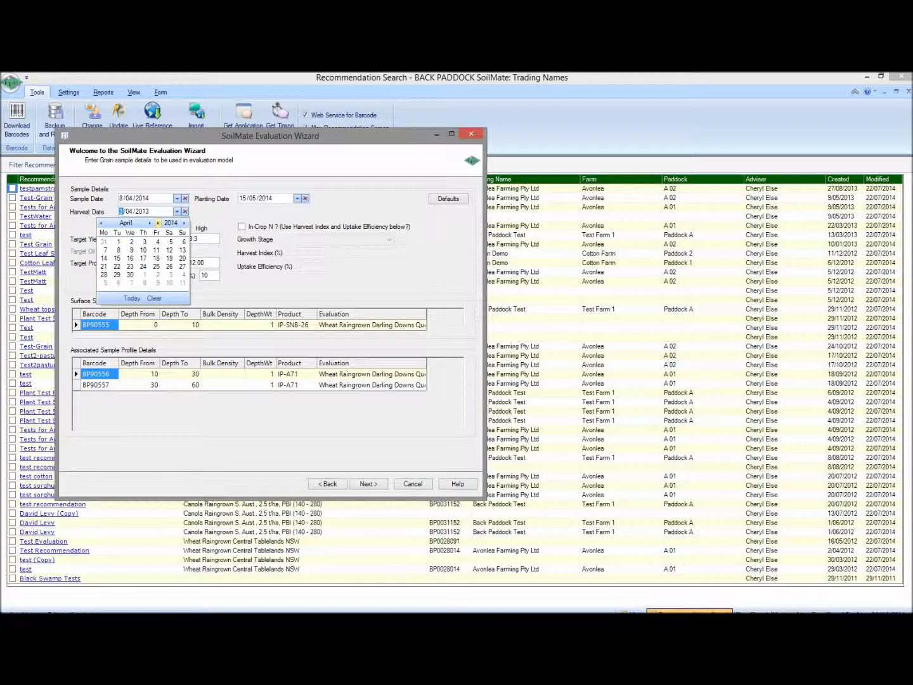
left_click(150, 223)
left_click(150, 222)
left_click(150, 222)
left_click(150, 223)
left_click(150, 223)
left_click(150, 223)
left_click(150, 223)
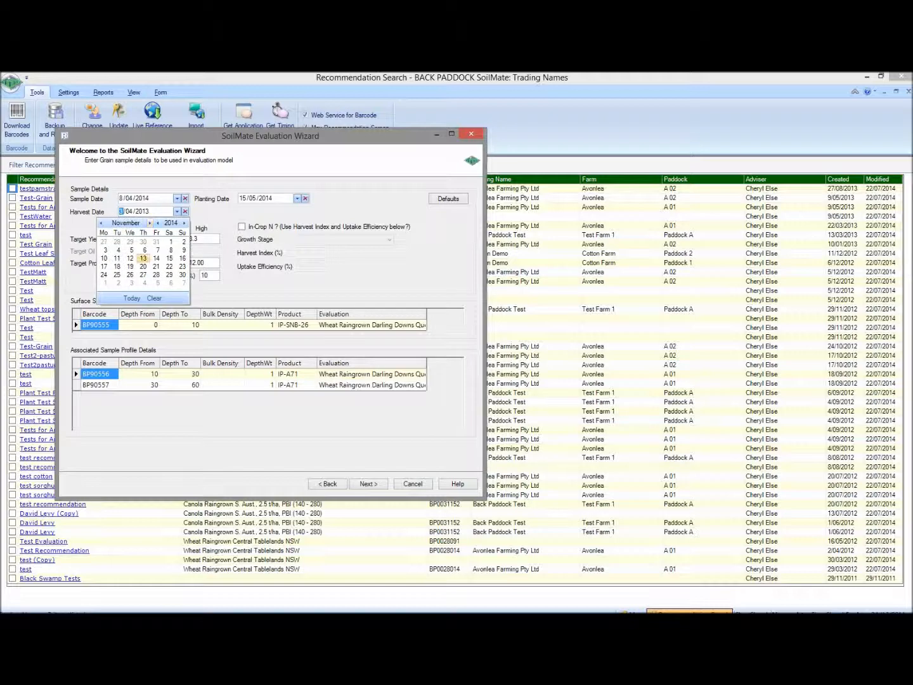
left_click(143, 258)
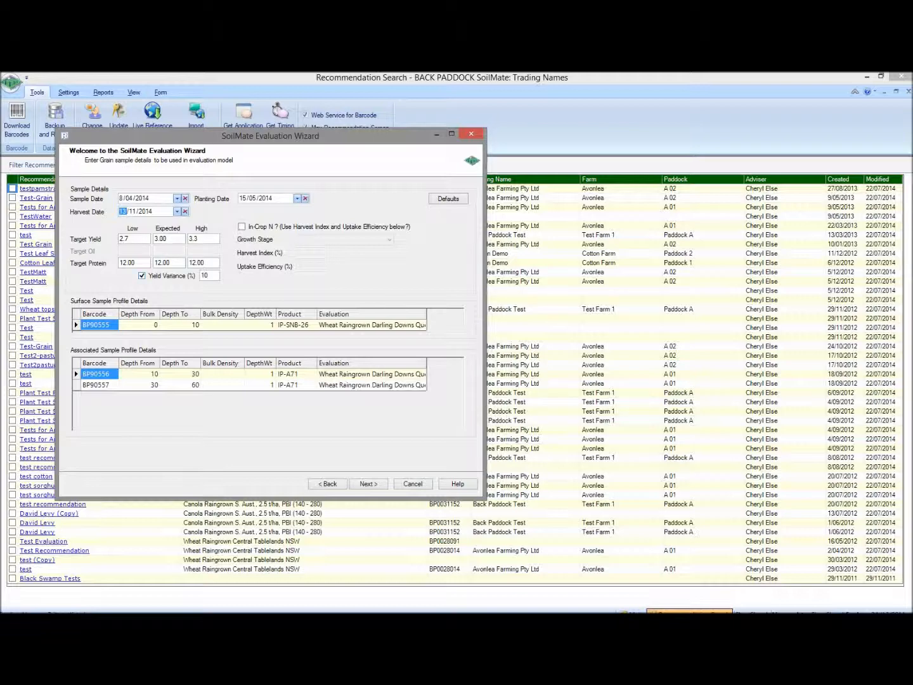
Set the yield variance to 20% and the expected target protein to 11.5
double_click(205, 276)
type("20")
left_click_drag(170, 263, 156, 262)
type("11.5")
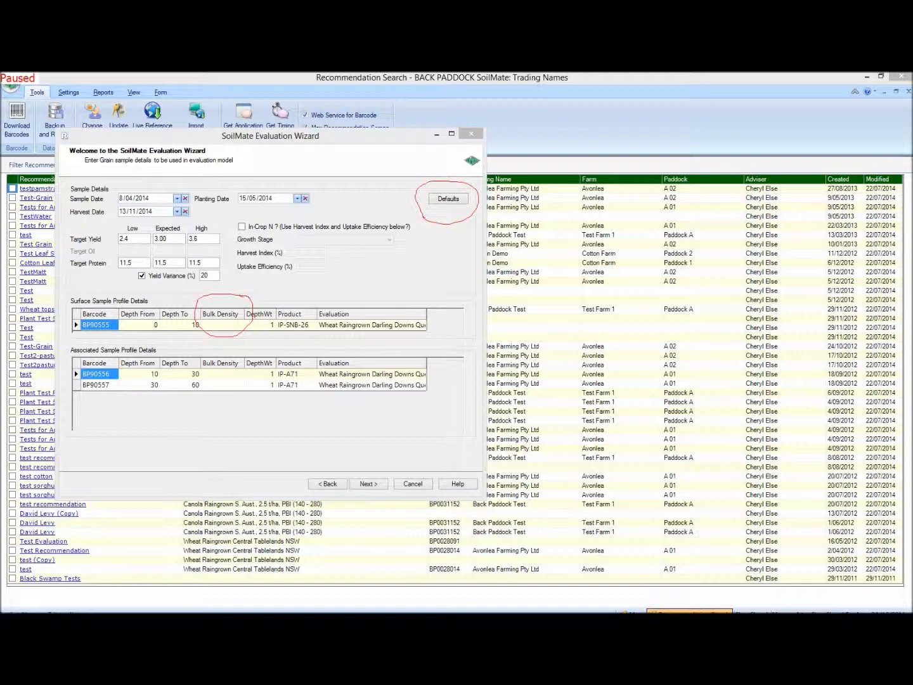
Load the default bulk densities for the sample profiles, re-enter 11.5 as the expected target protein, and continue to the paddock history
key("Escape")
left_click(448, 198)
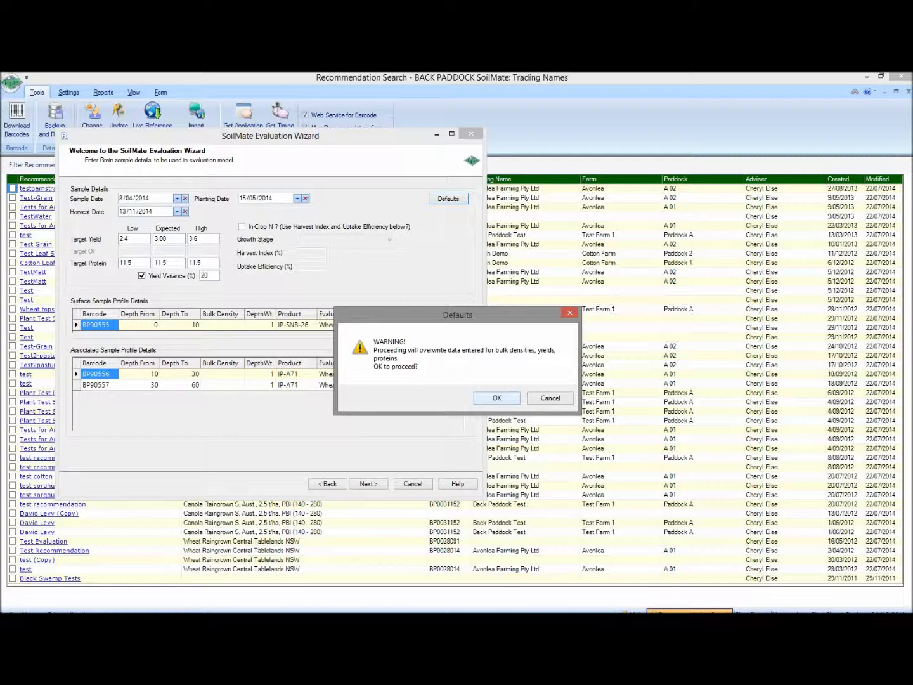
key("Return")
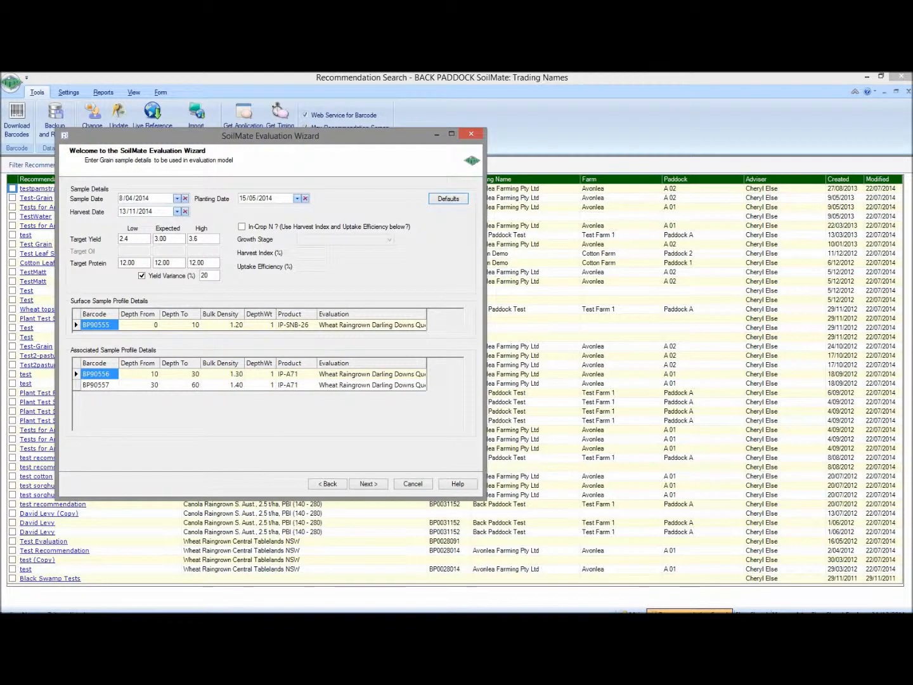
left_click_drag(170, 264, 154, 262)
type("11.5")
left_click(367, 483)
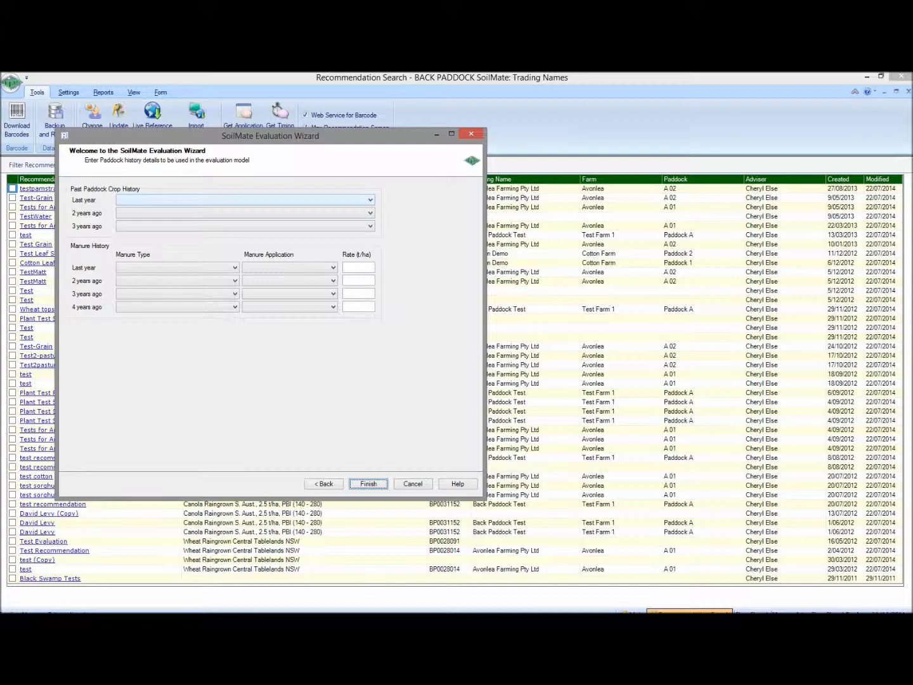
Set the past paddock crops to Cereal for last year and Barley for 2 years ago, and finish the evaluation wizard
left_click(371, 200)
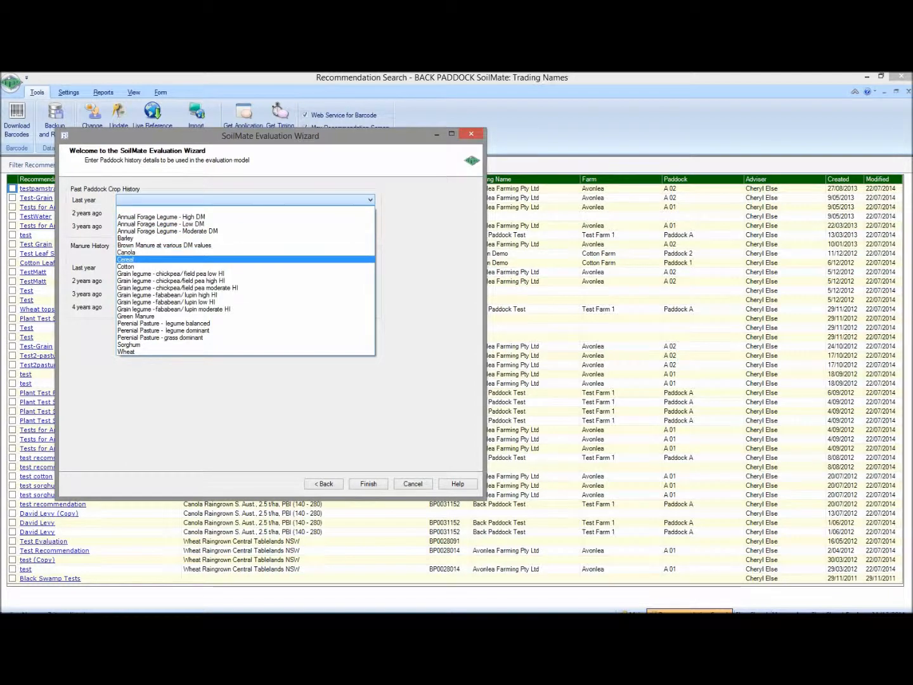
left_click(127, 260)
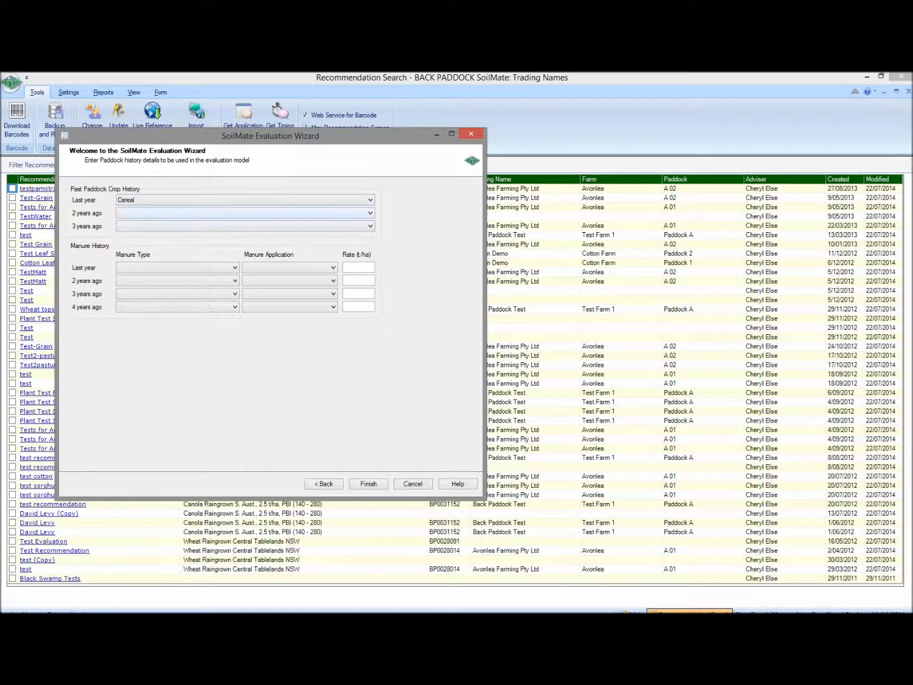
left_click(244, 213)
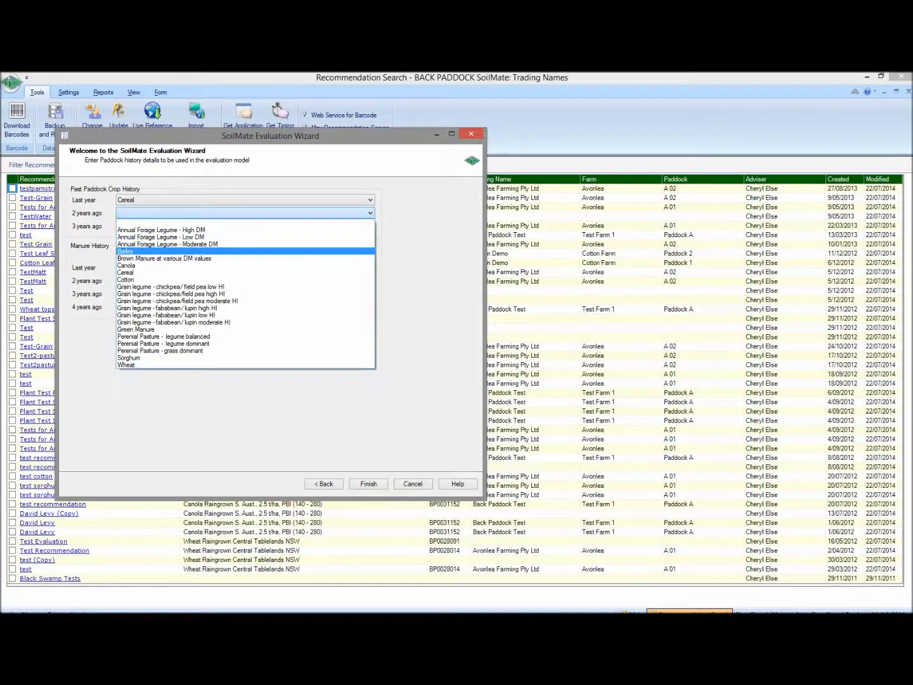
left_click(126, 252)
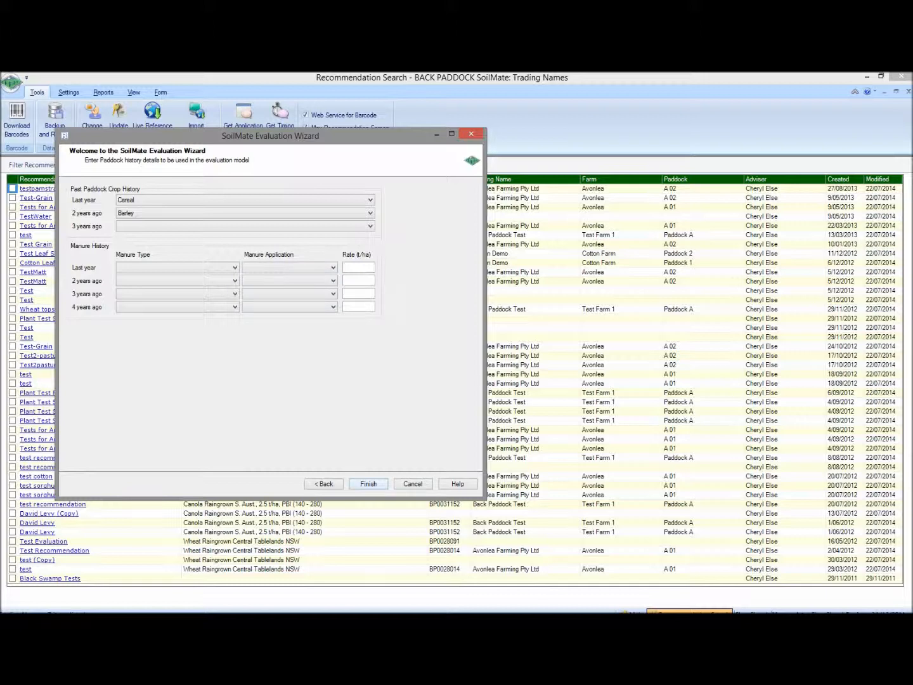
left_click(369, 484)
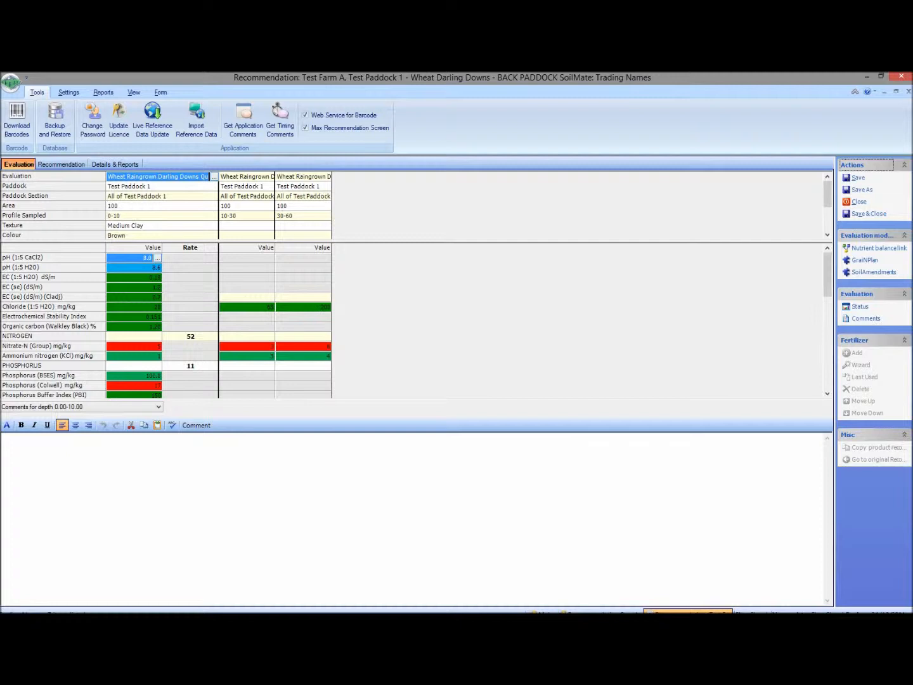
Look over the new recommendation's nutrient requirements and report settings, and return to the evaluation results
left_click(61, 163)
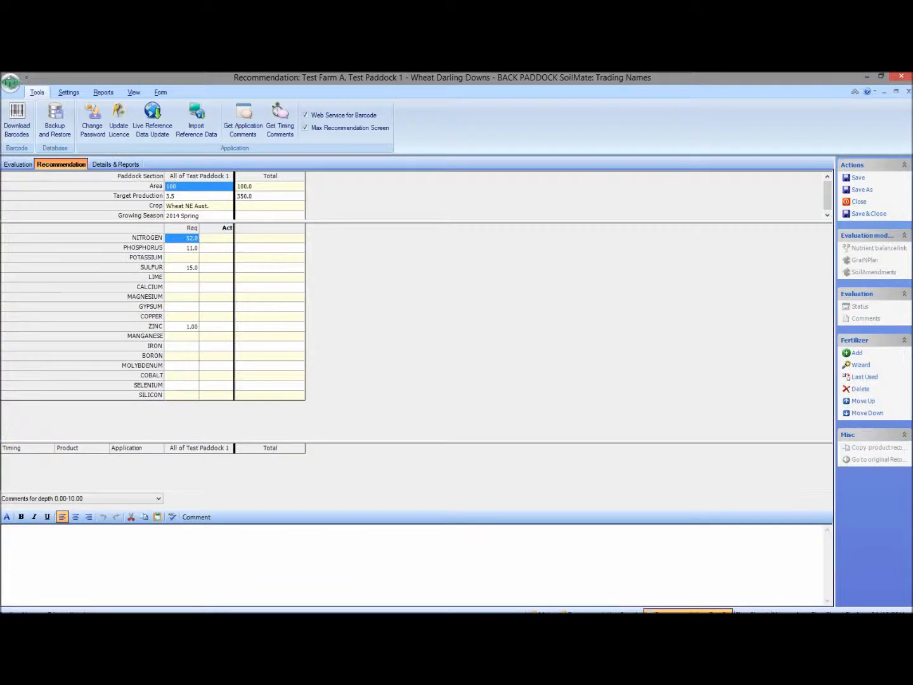
left_click(115, 164)
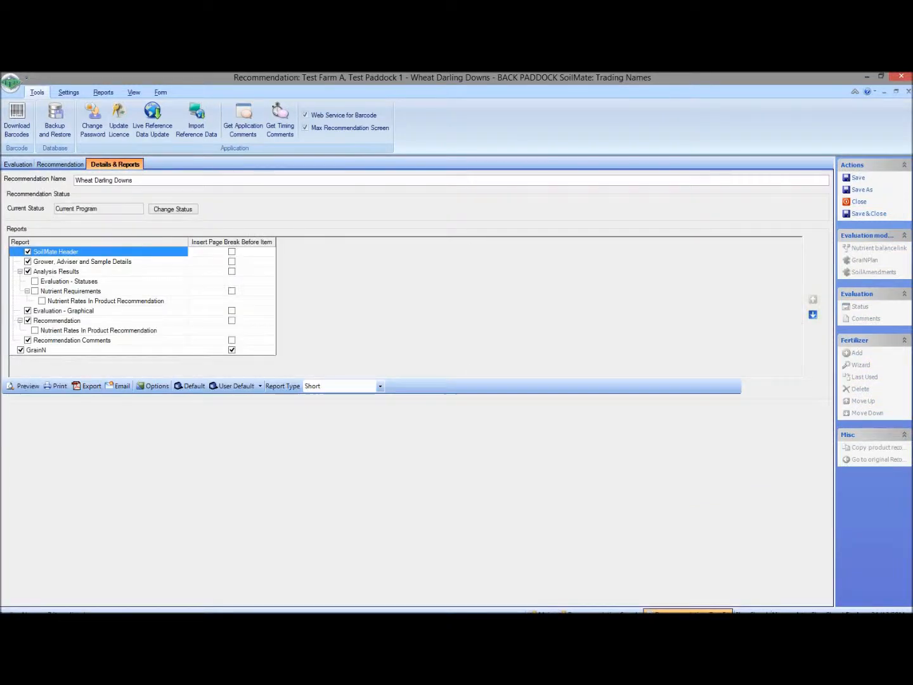
left_click(60, 165)
left_click(18, 164)
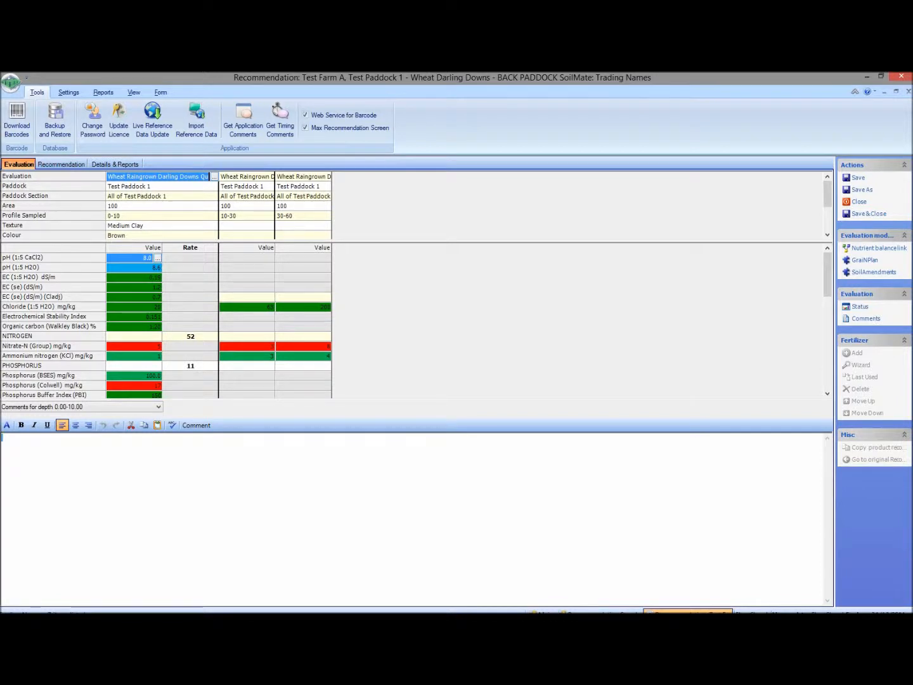
Enlarge the soil test results grid and check the status ratings of the cation and trace element values
left_click_drag(417, 400, 418, 492)
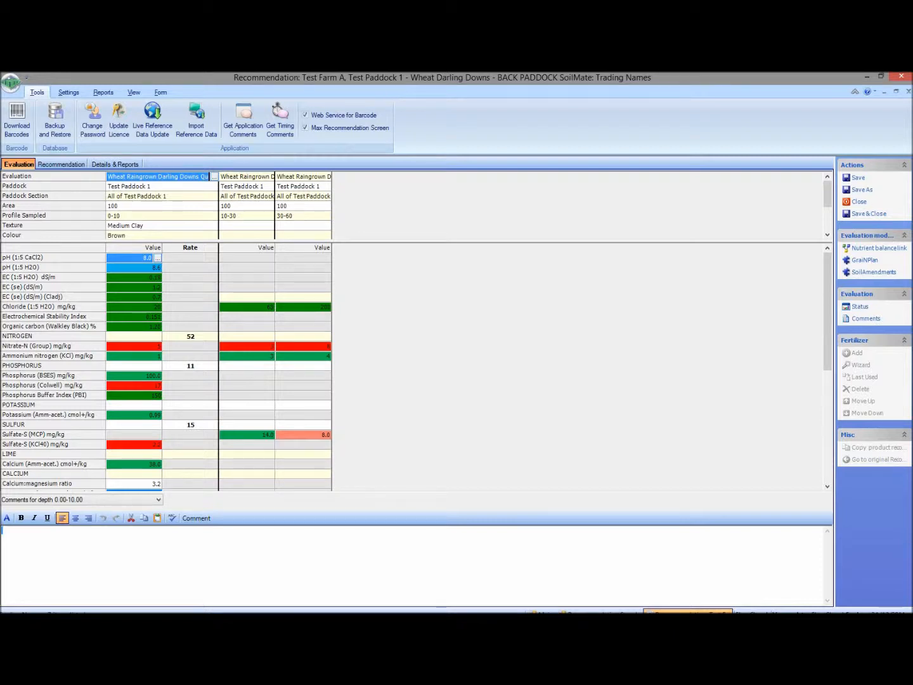
left_click_drag(829, 311, 828, 371)
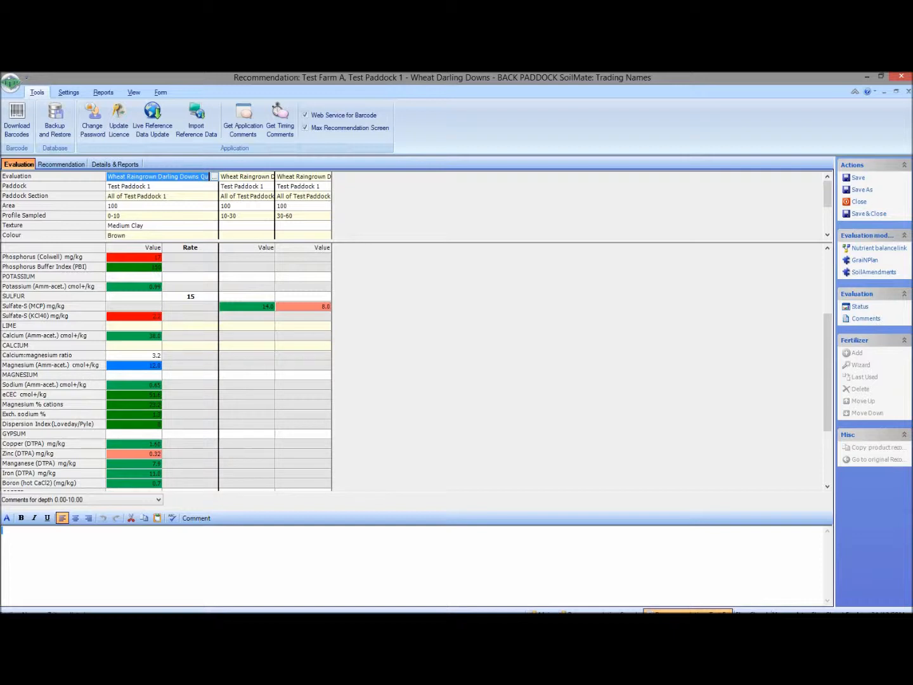
mouse_move(134, 365)
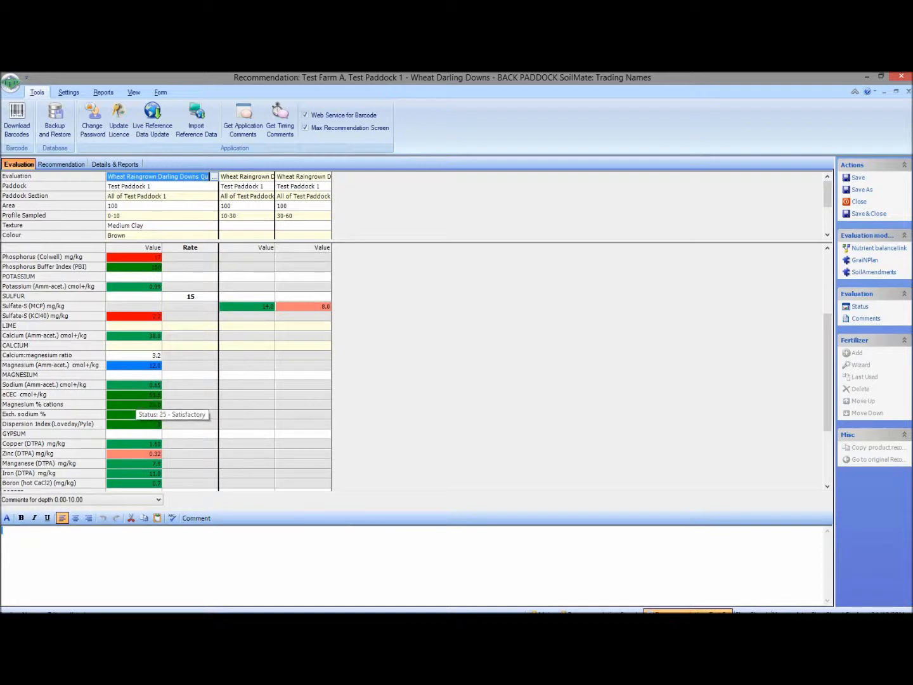
Check the Zinc (DTPA) status for the 0-10 profile and read its evaluation comments and analyte ranges
mouse_move(144, 452)
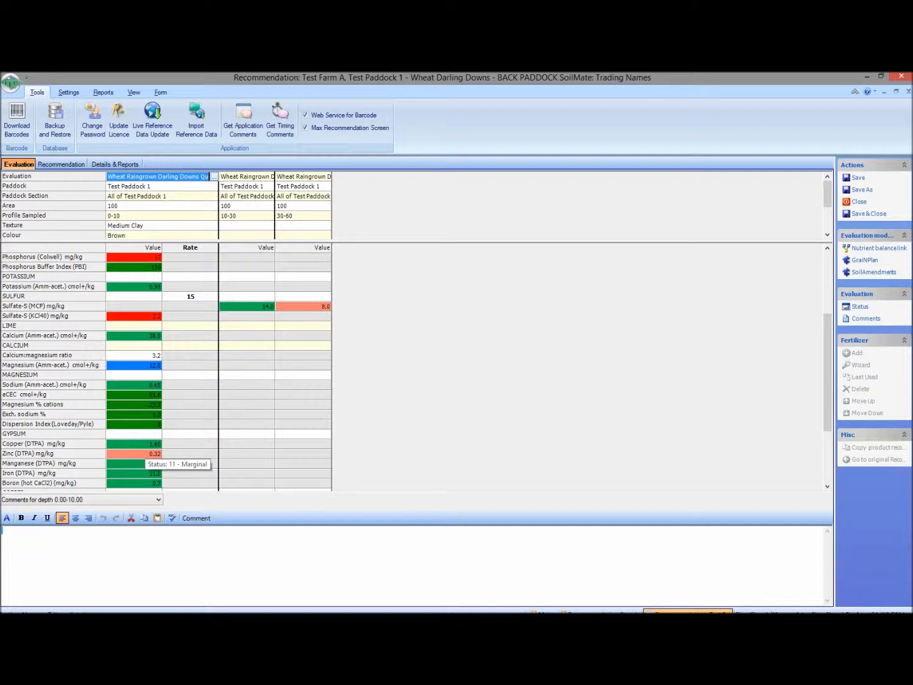
mouse_move(829, 373)
left_mouse_down()
mouse_move(828, 406)
mouse_move(828, 388)
left_mouse_up()
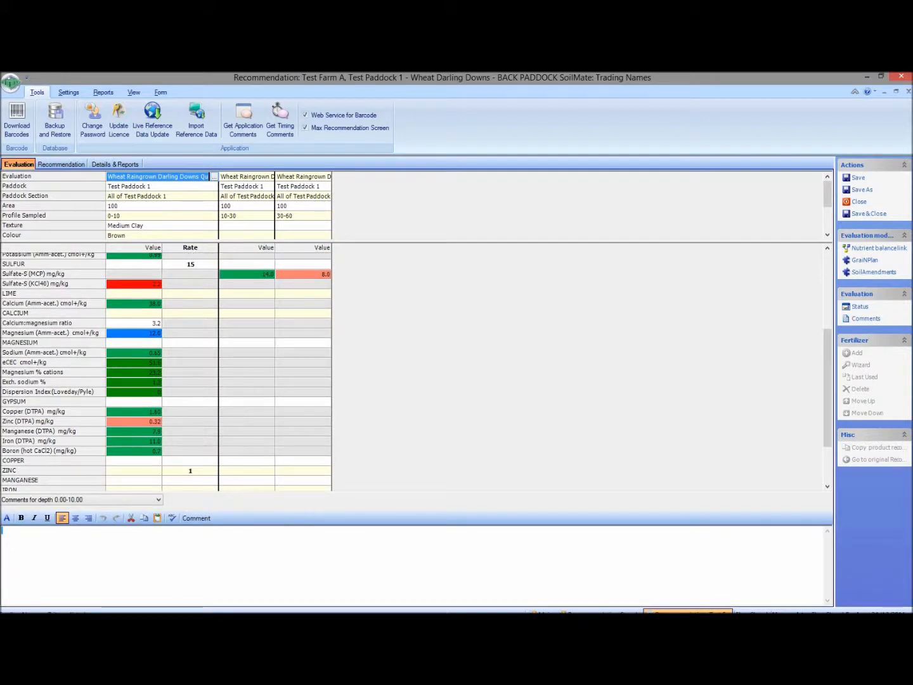
mouse_move(142, 423)
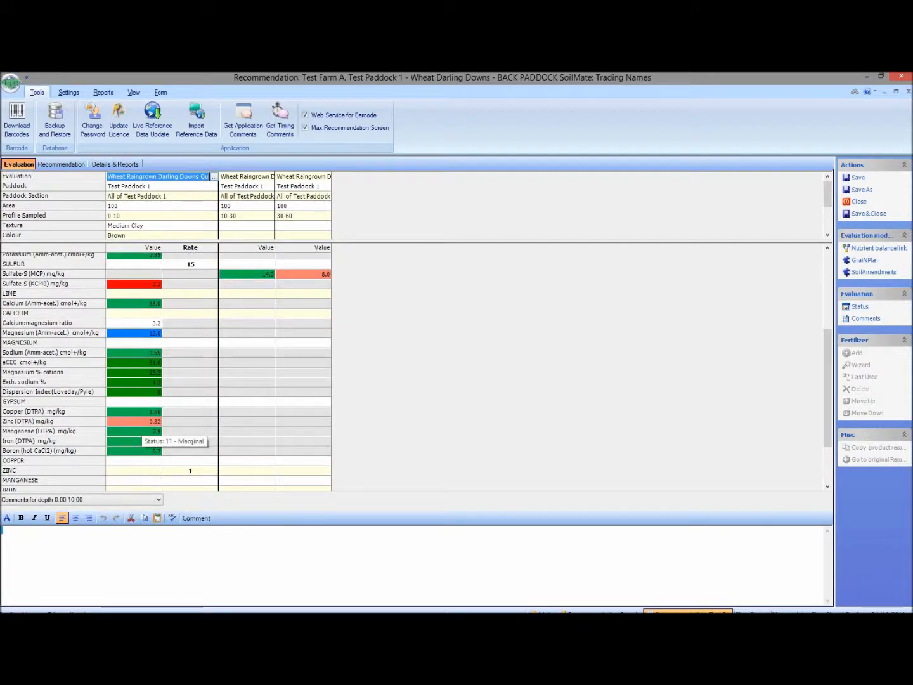
left_click(141, 422)
left_click(866, 319)
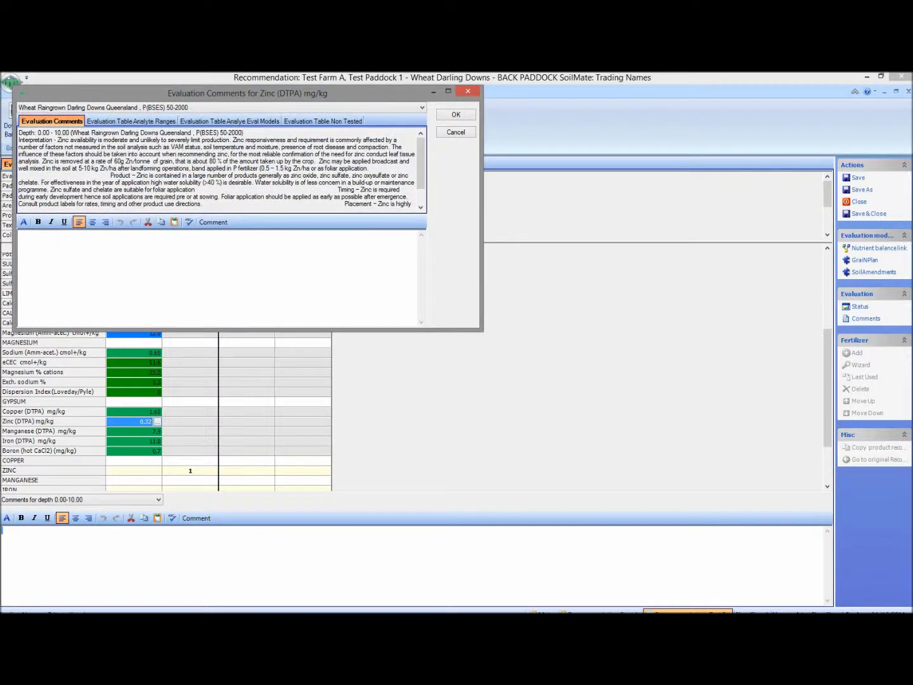
left_click(132, 121)
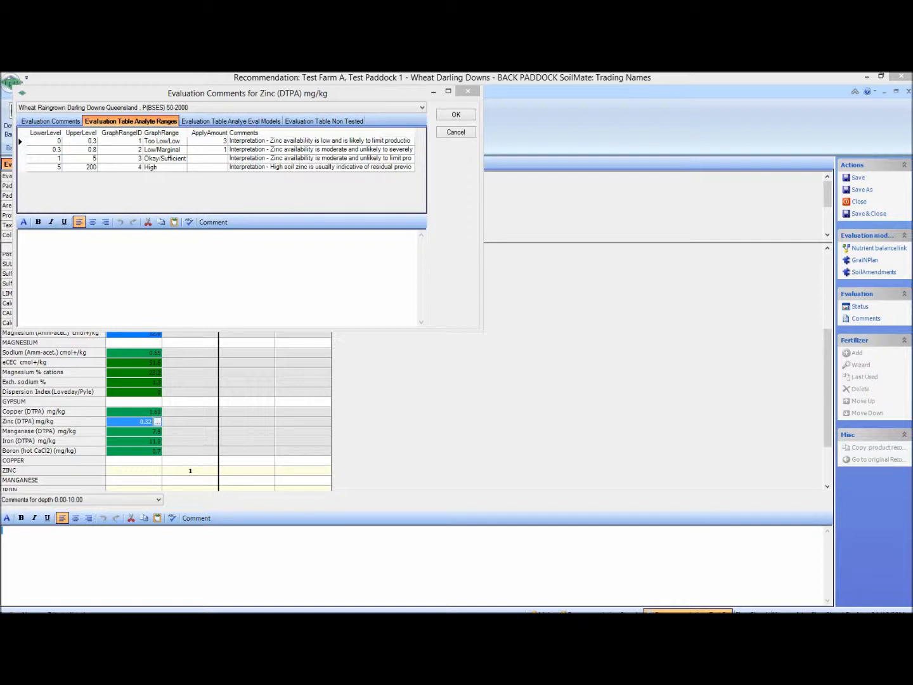
left_click(322, 150)
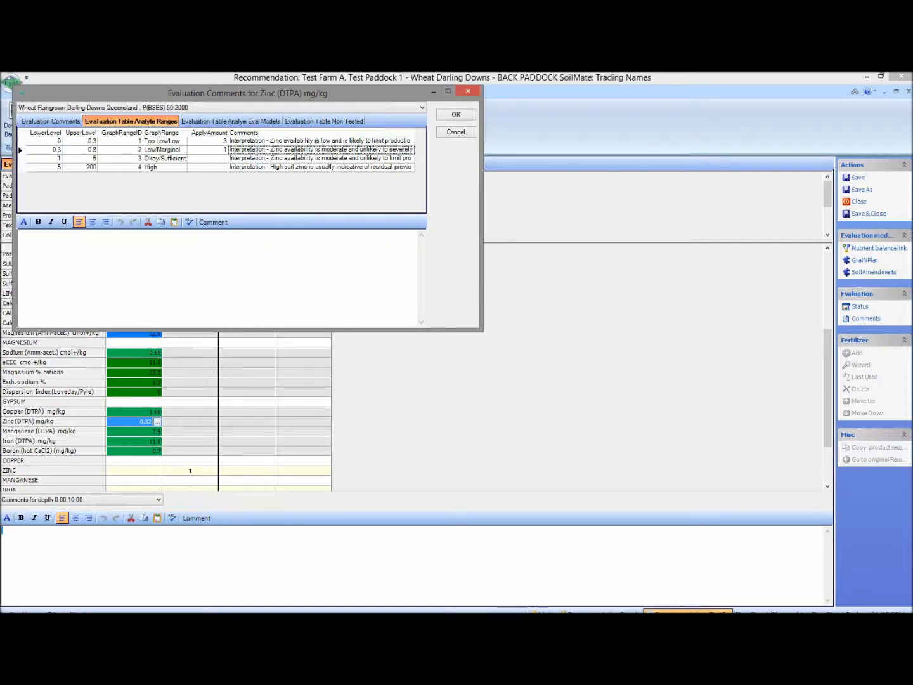
left_click(51, 121)
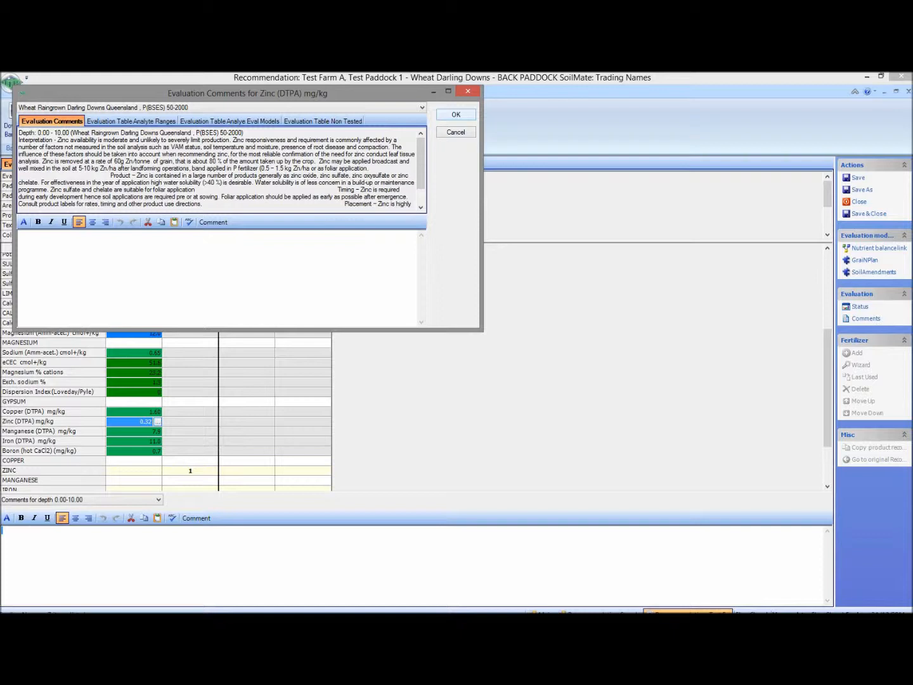
left_click(456, 115)
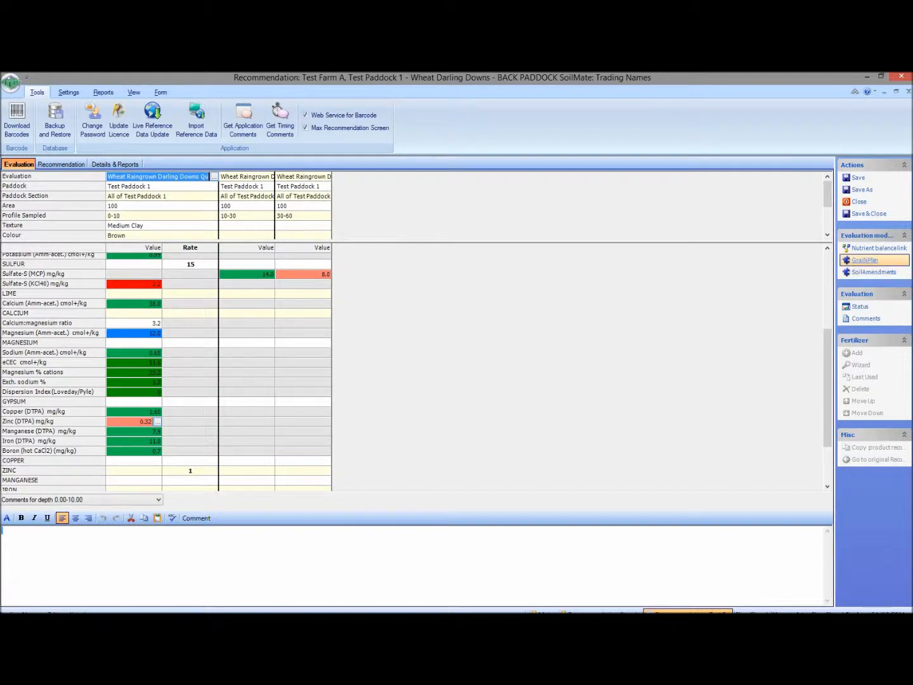
Check the ammonium nitrogen status ratings for the 10-30 and 30-60 profiles
scroll(166, 372, "up", 5)
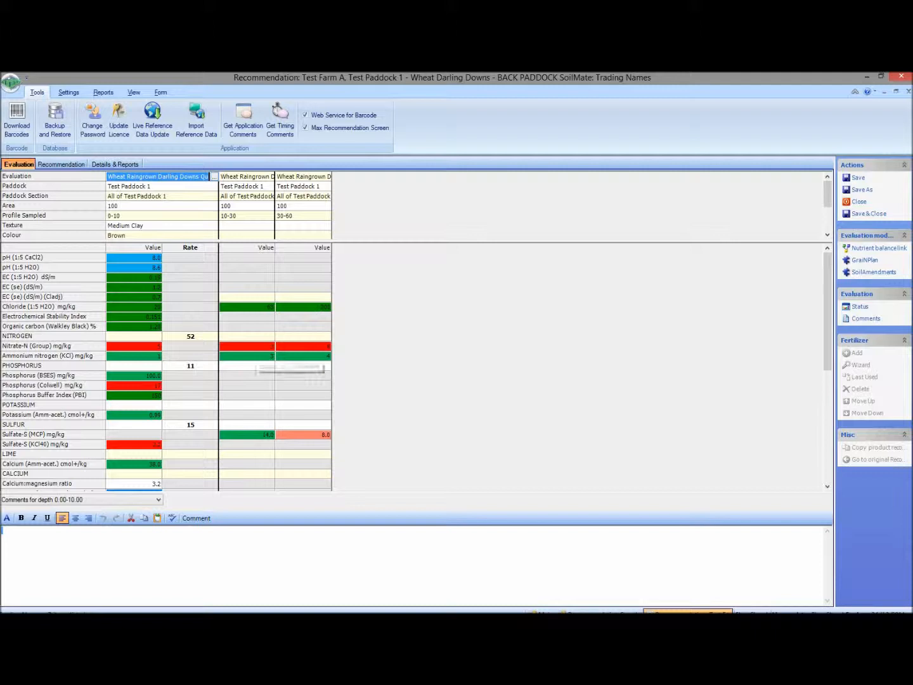
mouse_move(249, 354)
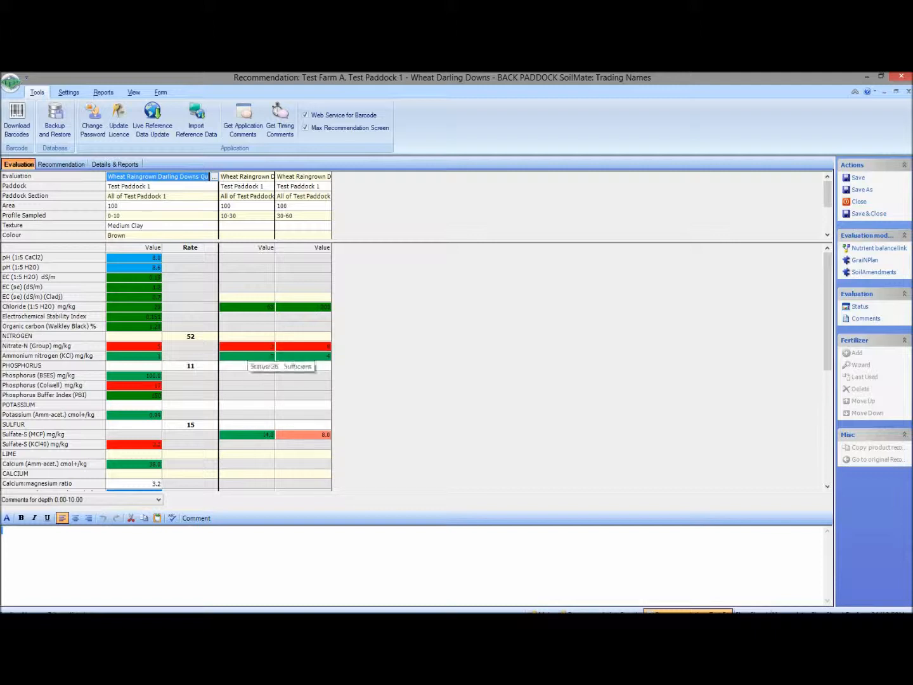
mouse_move(298, 356)
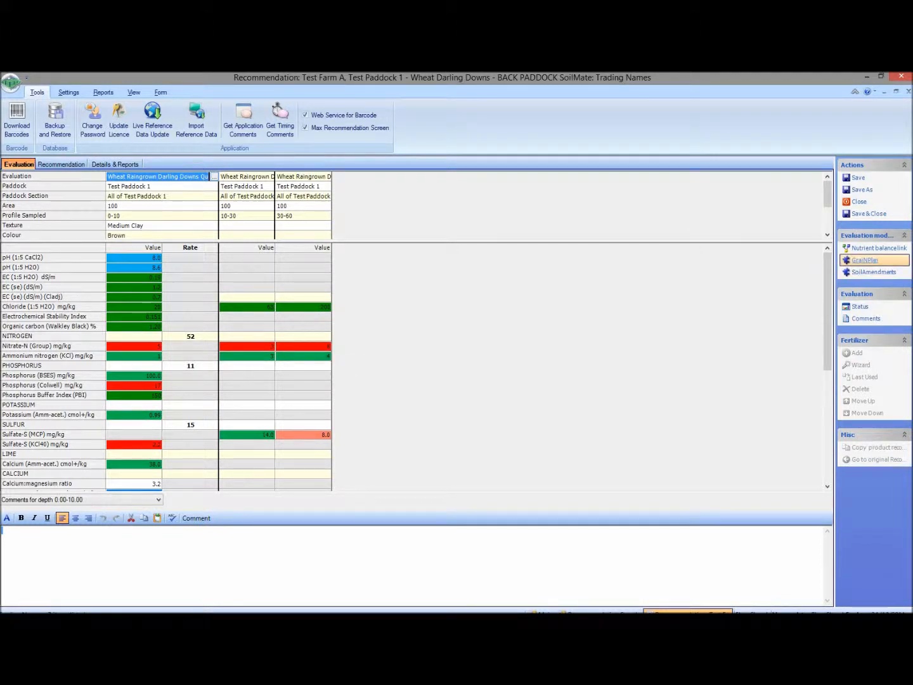
Review the GraiNPlan model's input parameters, paddock details and recalculated output summary, including the crop nitrogen figures, and close the model
left_click(864, 259)
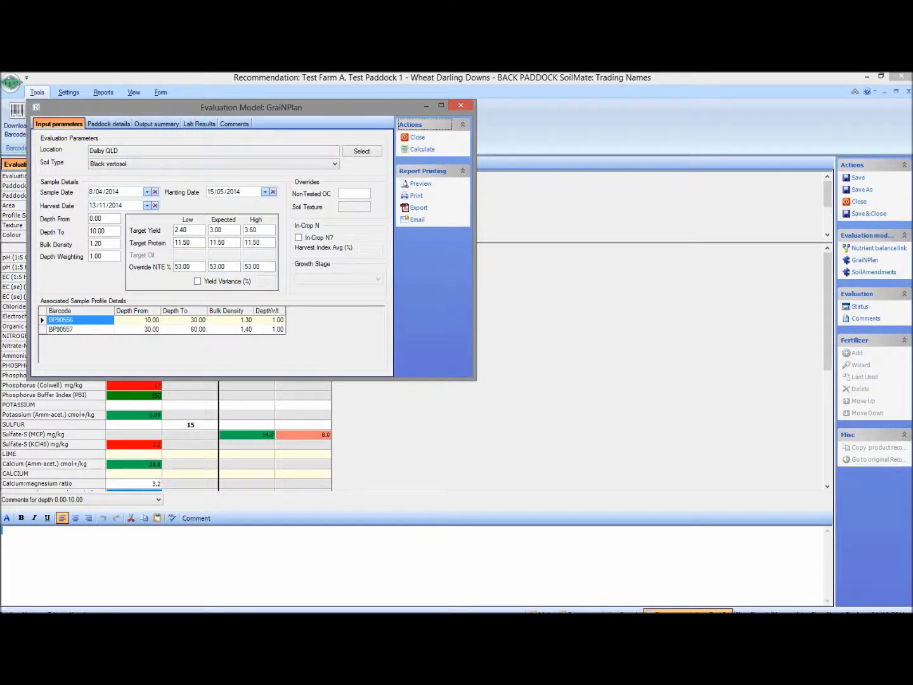
left_click(109, 124)
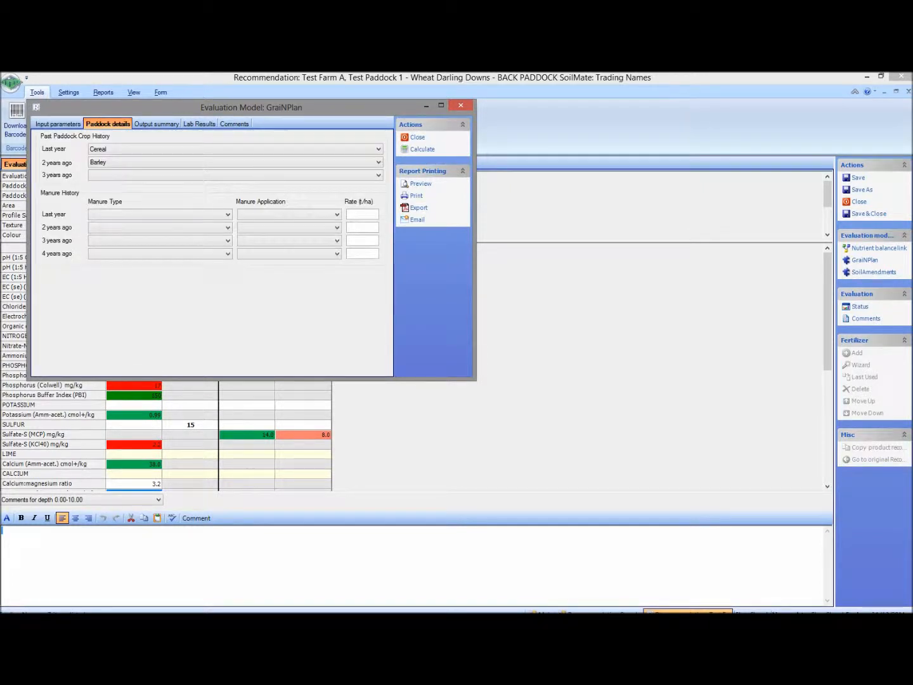
left_click(156, 124)
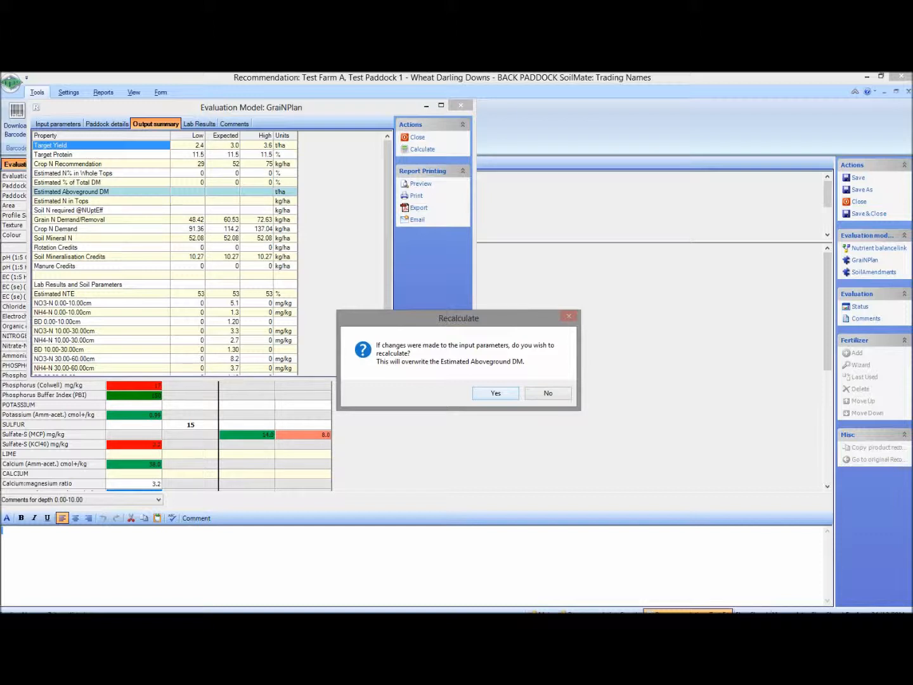
key("Return")
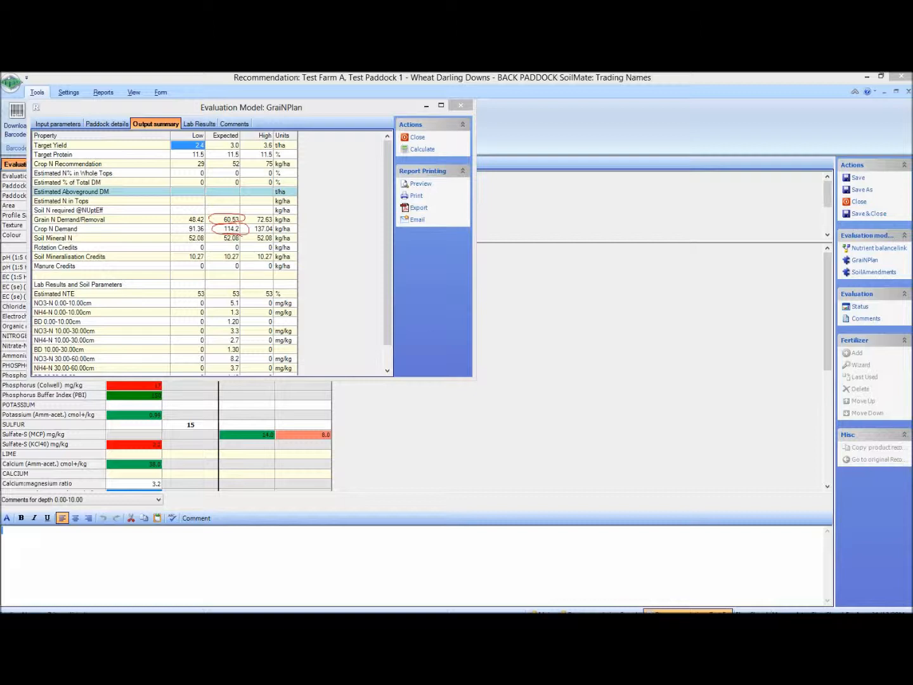
left_click_drag(218, 234, 246, 239)
mouse_move(236, 251)
left_mouse_down()
mouse_move(209, 251)
mouse_move(210, 260)
mouse_move(243, 262)
left_mouse_up()
mouse_move(224, 161)
left_mouse_down()
mouse_move(246, 166)
mouse_move(226, 168)
left_mouse_up()
left_click(418, 137)
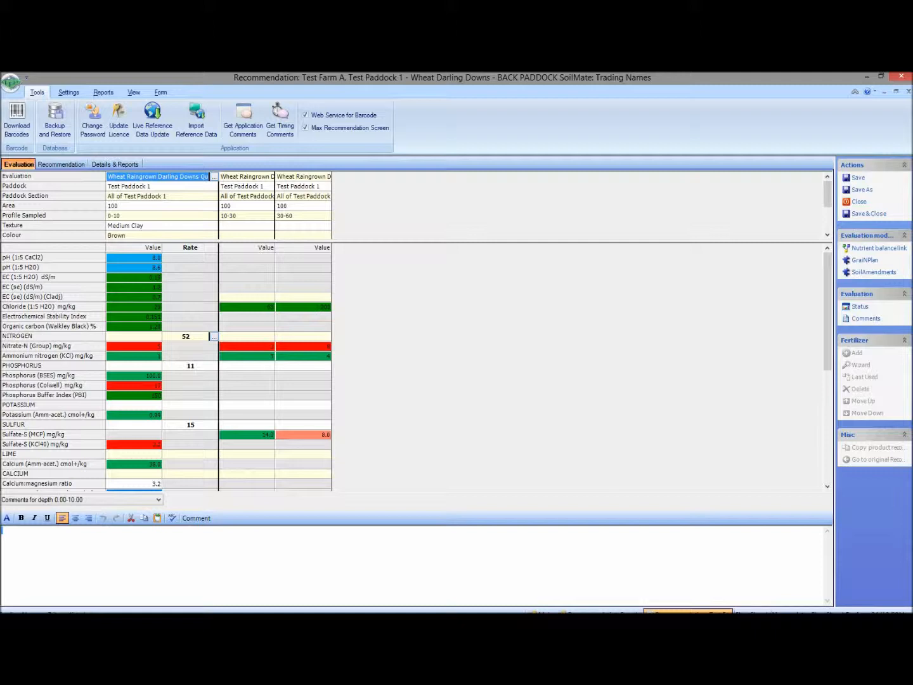
Start the fertilizer wizard for the recommendation with "Choose a fertilizer and optimise rate" and set Phosphorus as the preferred nutrient
left_click(61, 164)
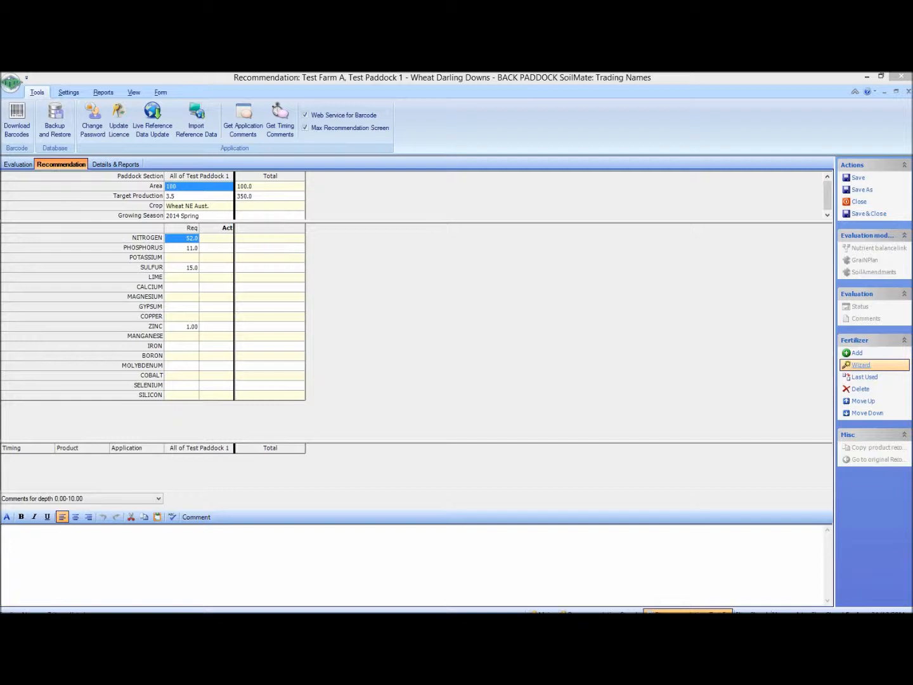
left_click(861, 365)
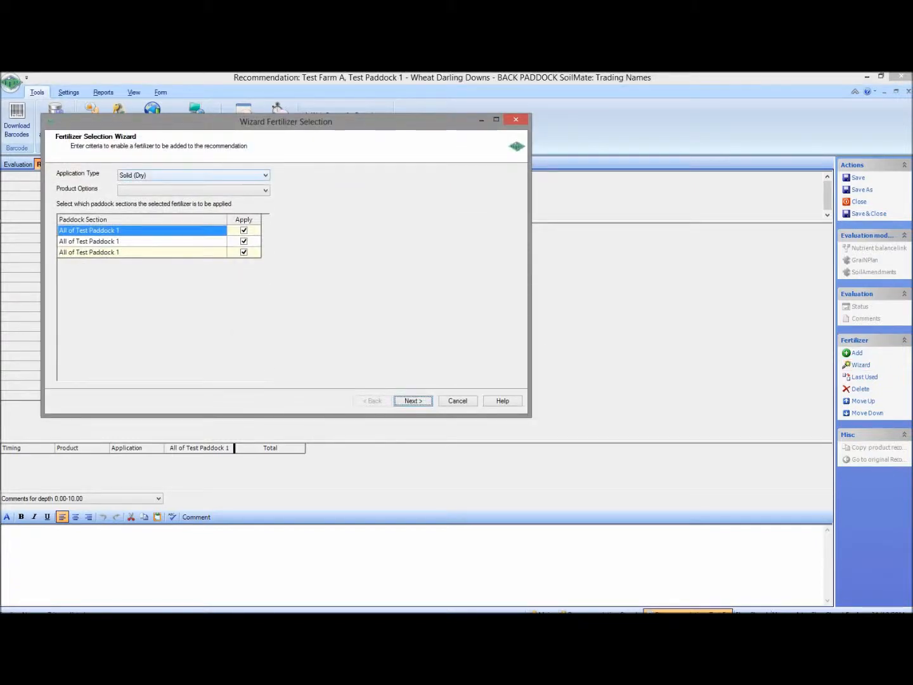
left_click(265, 191)
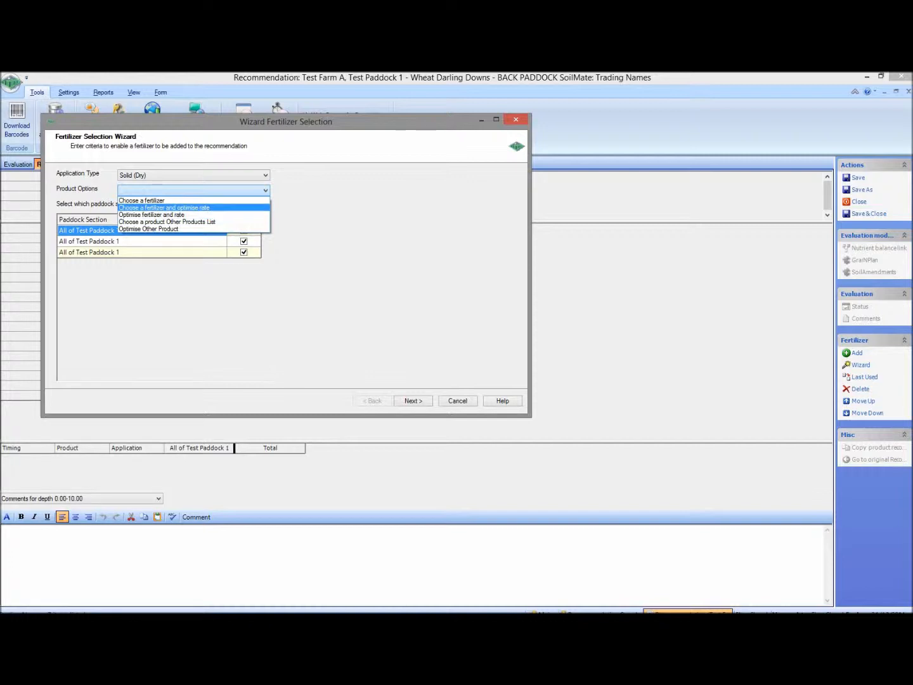
left_click(164, 208)
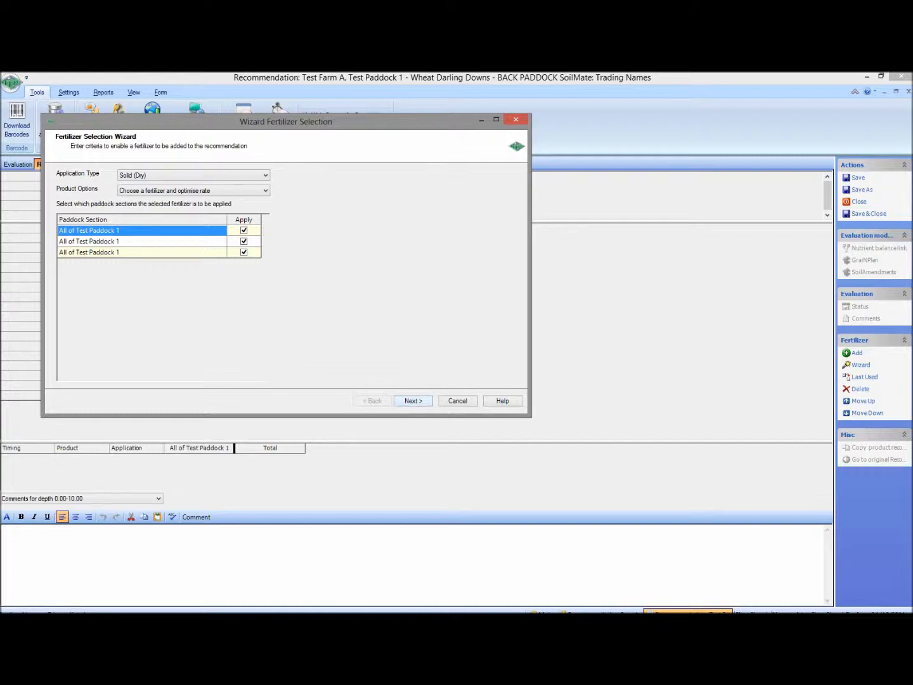
key("Return")
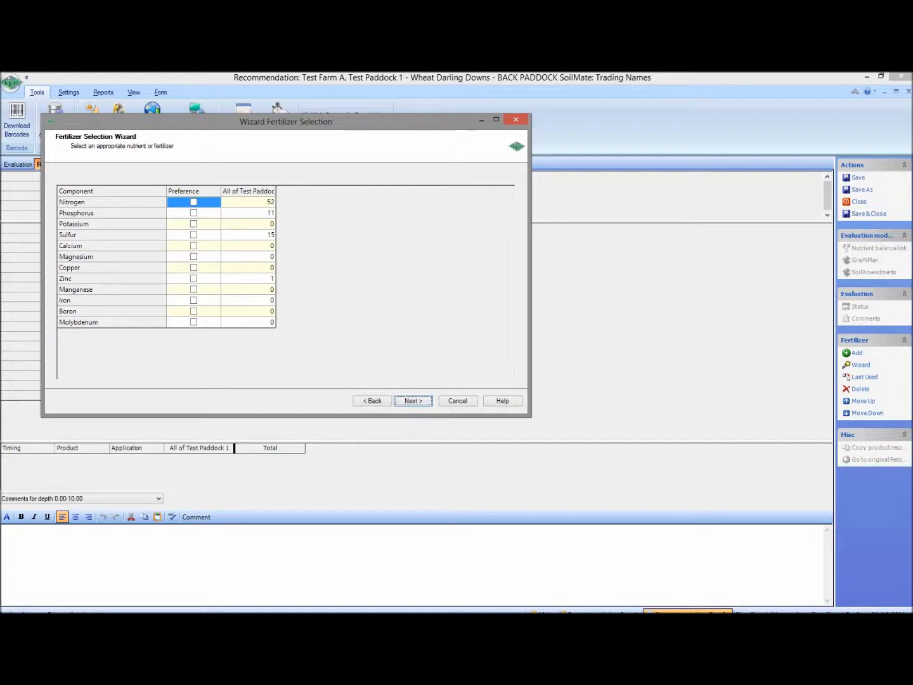
left_click(193, 213)
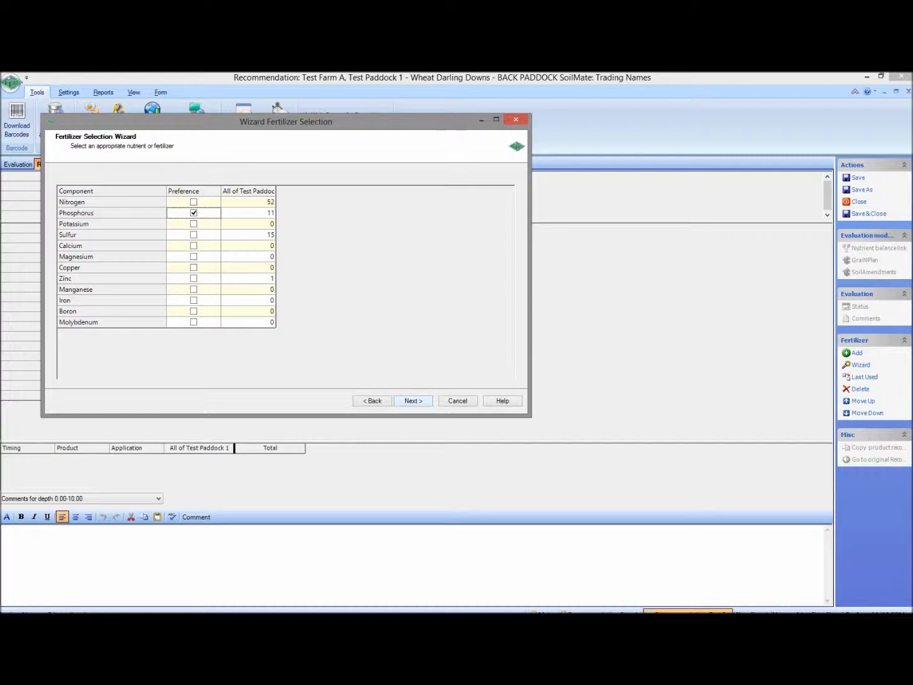
left_click(413, 401)
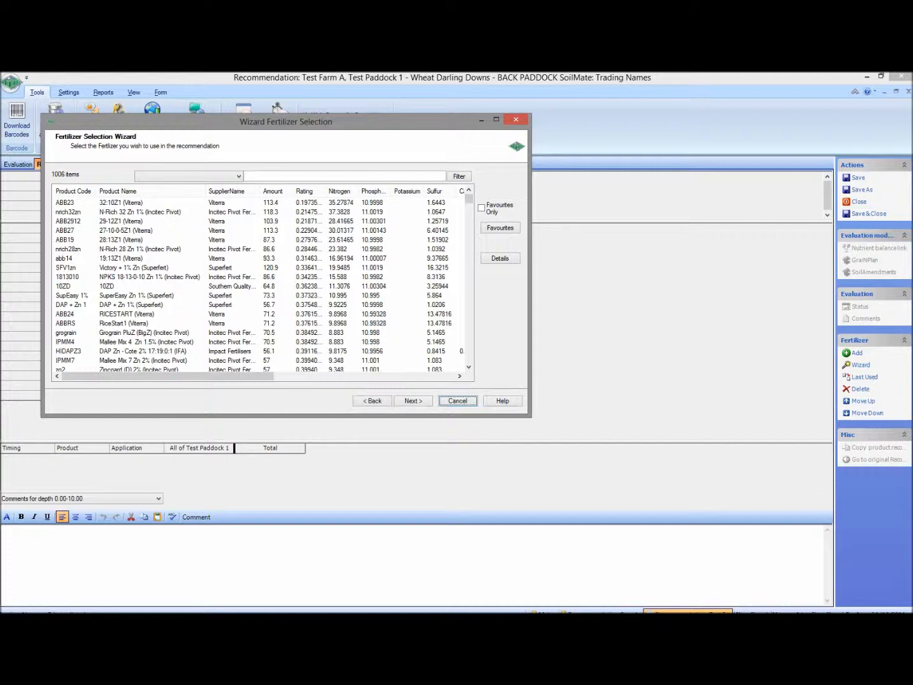
Compare the nutrient amounts of the listed fertilizers, choose Victory + 1% Zn (Superfert), and continue to the application and timing comments
mouse_move(468, 198)
left_mouse_down()
mouse_move(469, 211)
mouse_move(469, 191)
left_mouse_up()
left_click(151, 212)
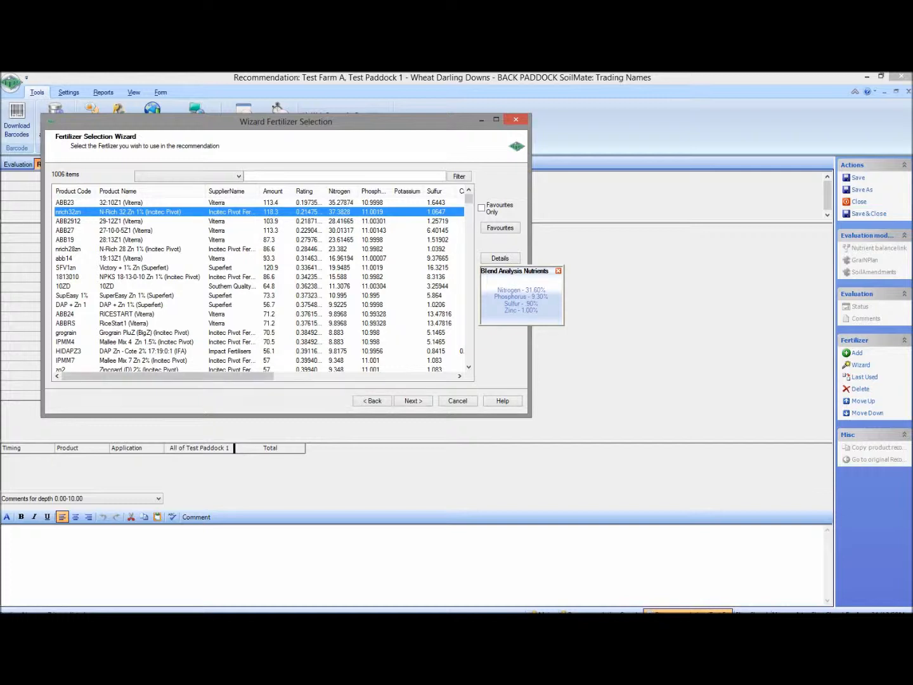
left_click(459, 375)
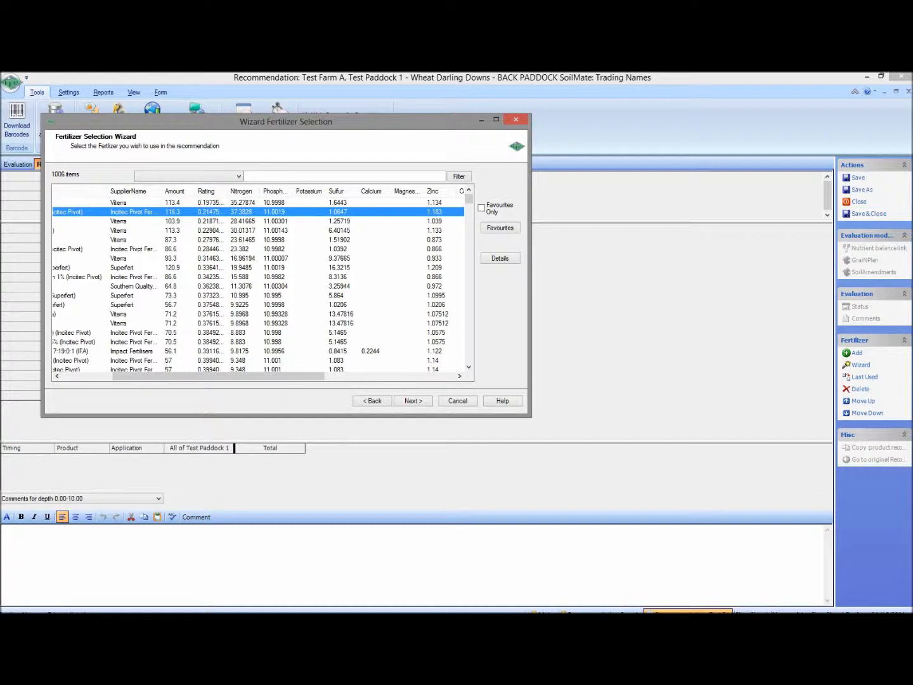
left_click(254, 268)
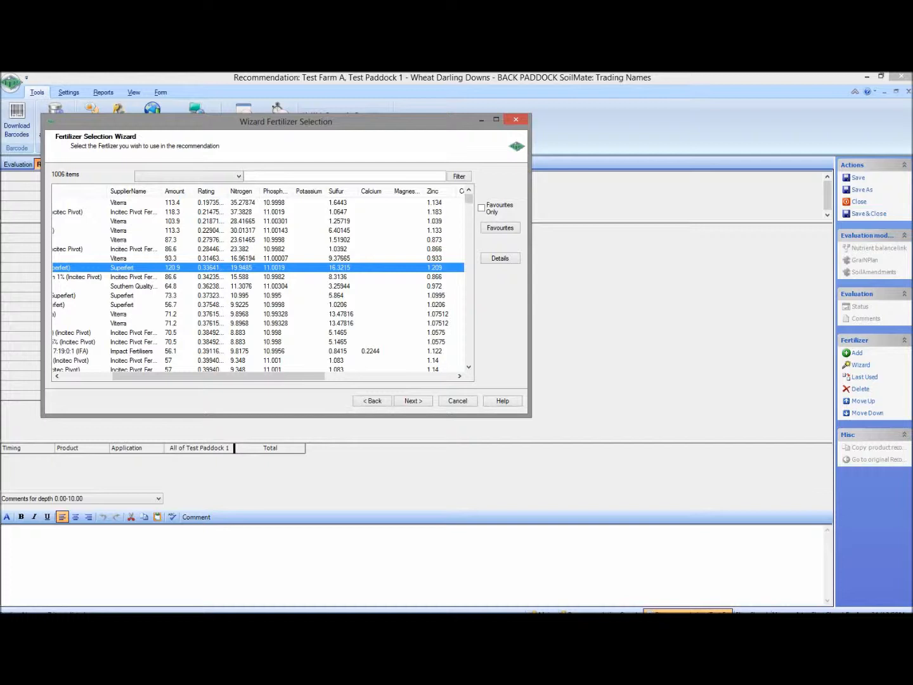
left_click_drag(219, 376, 169, 377)
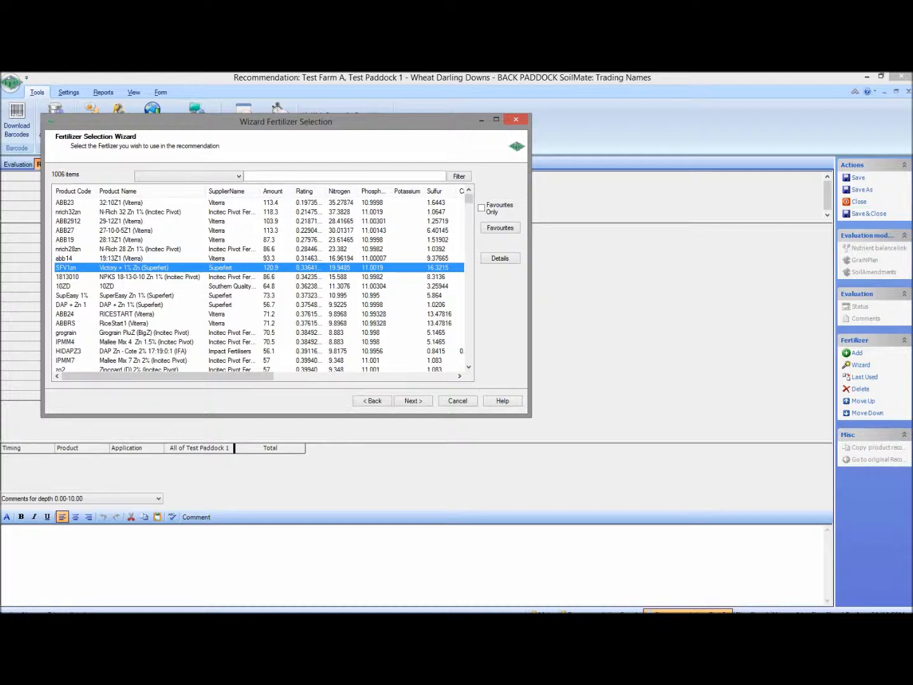
left_click_drag(168, 376, 197, 376)
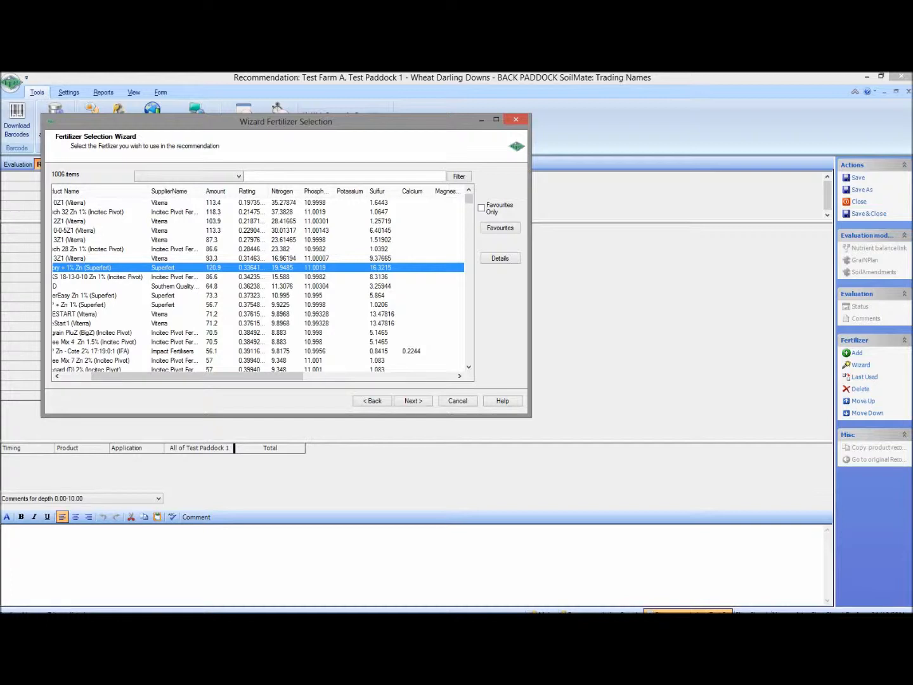
left_click_drag(197, 377, 168, 377)
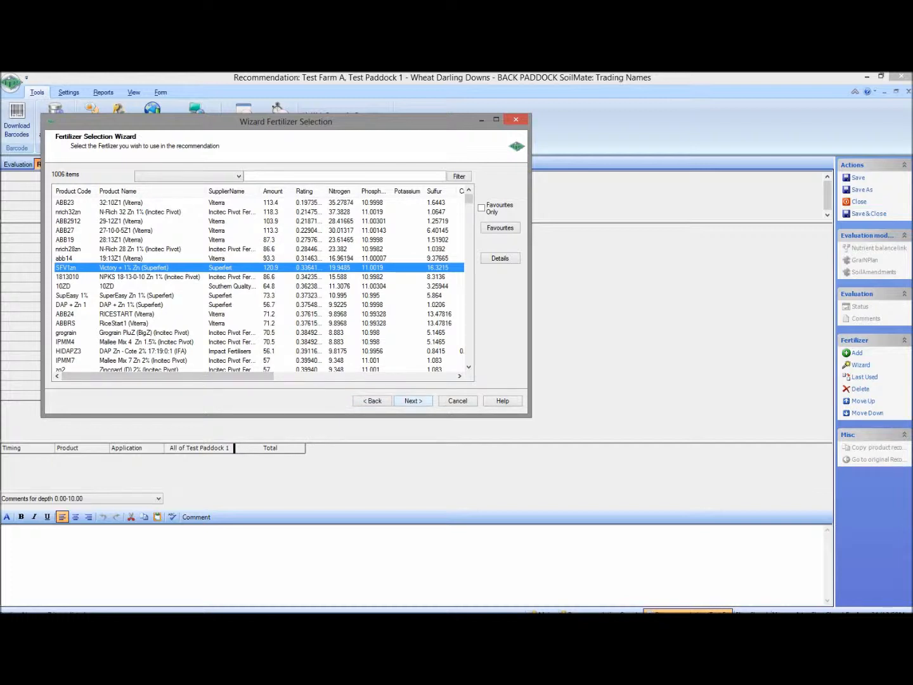
left_click(415, 402)
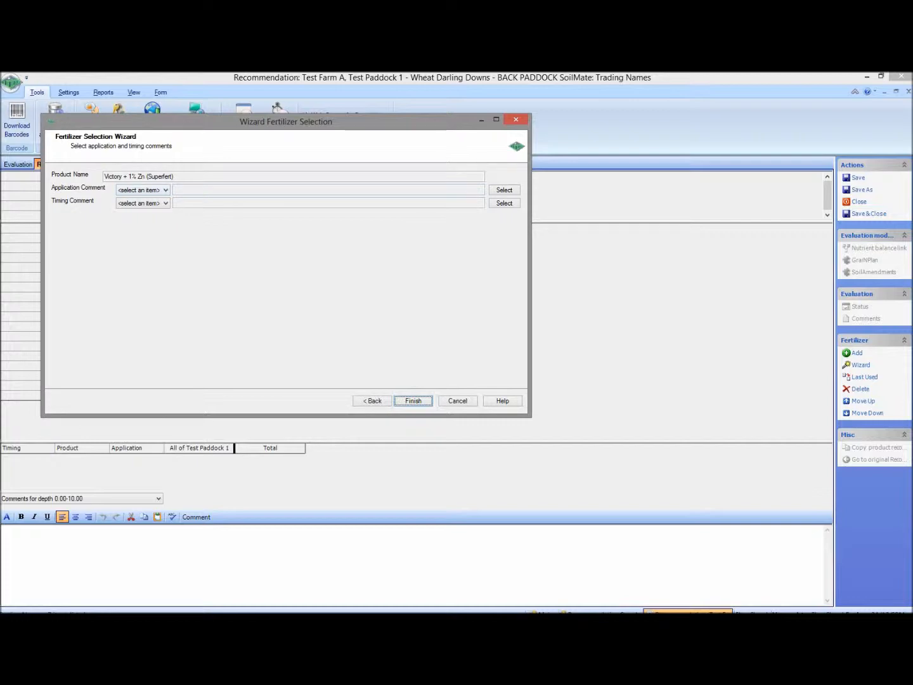
Set the application comment for Victory + 1% Zn (Superfert) to "Airseeder/pre-plant fertiliser"
left_click(165, 190)
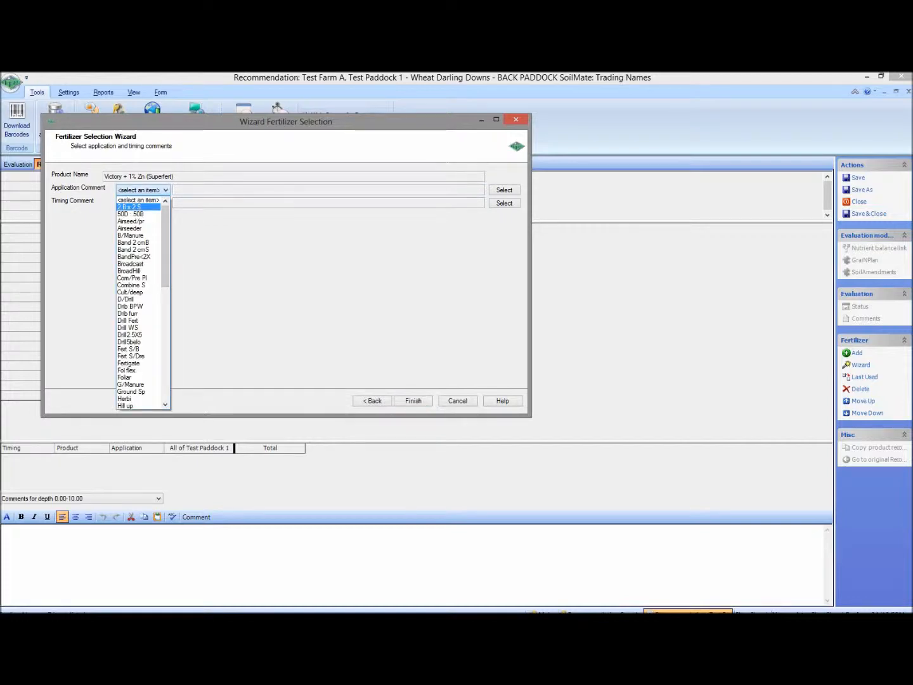
left_click(164, 191)
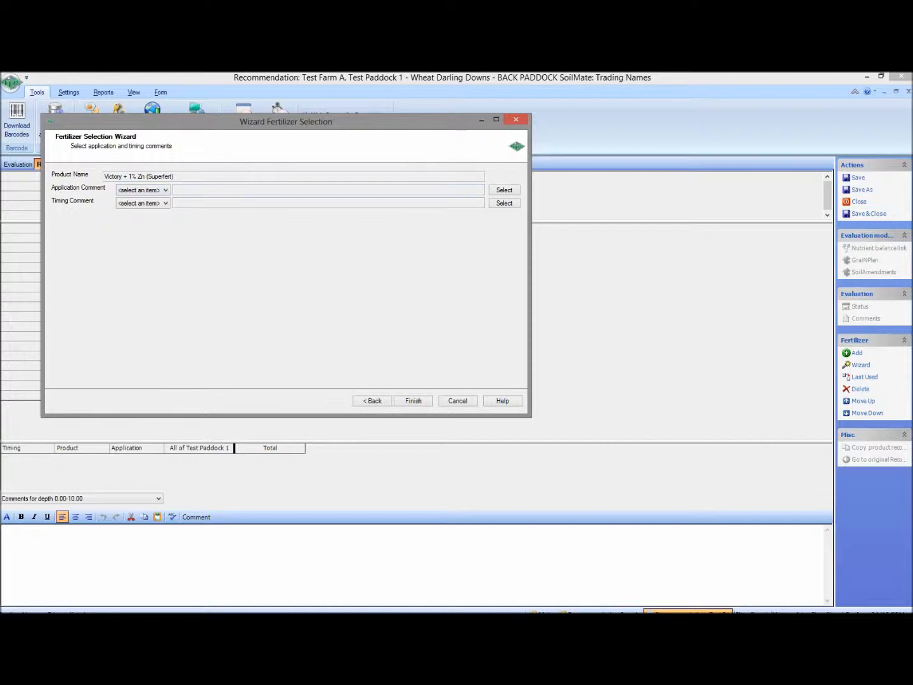
left_click(505, 191)
scroll(270, 272, "down", 3)
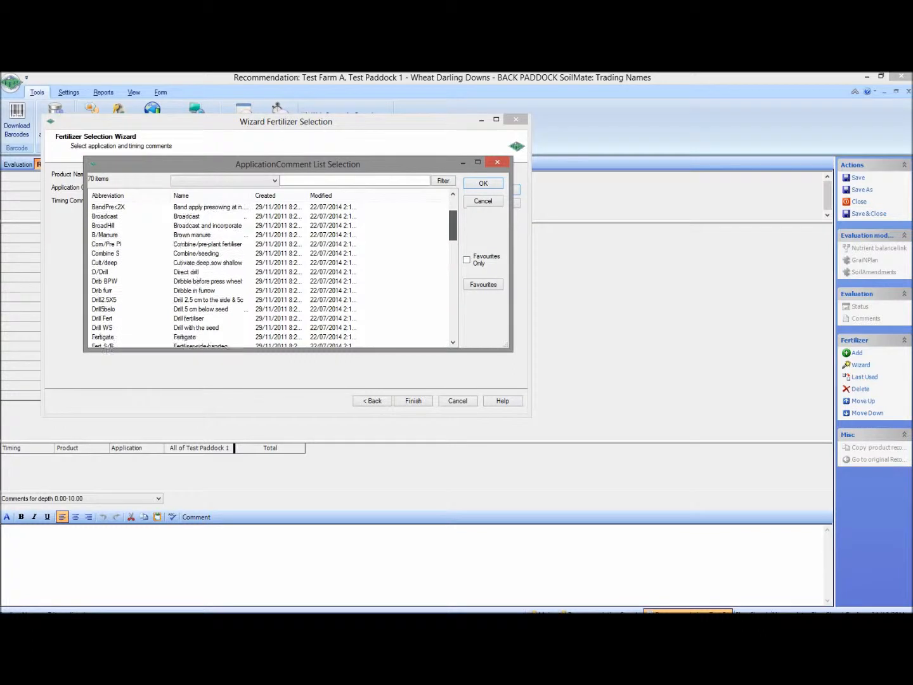
mouse_move(453, 226)
left_mouse_down()
mouse_move(453, 240)
mouse_move(453, 213)
left_mouse_up()
left_click(209, 263)
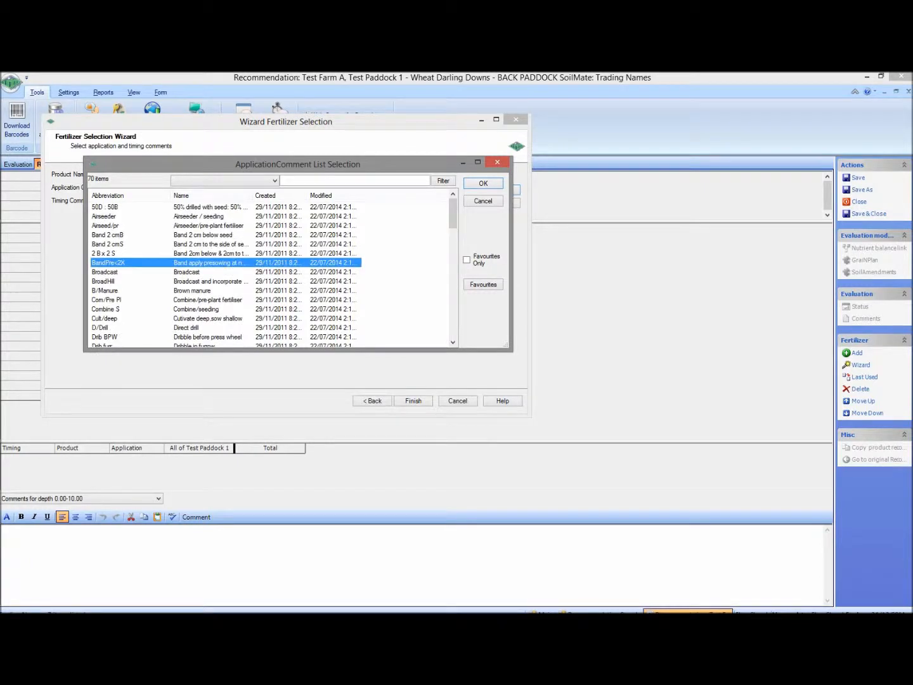
left_click(209, 225)
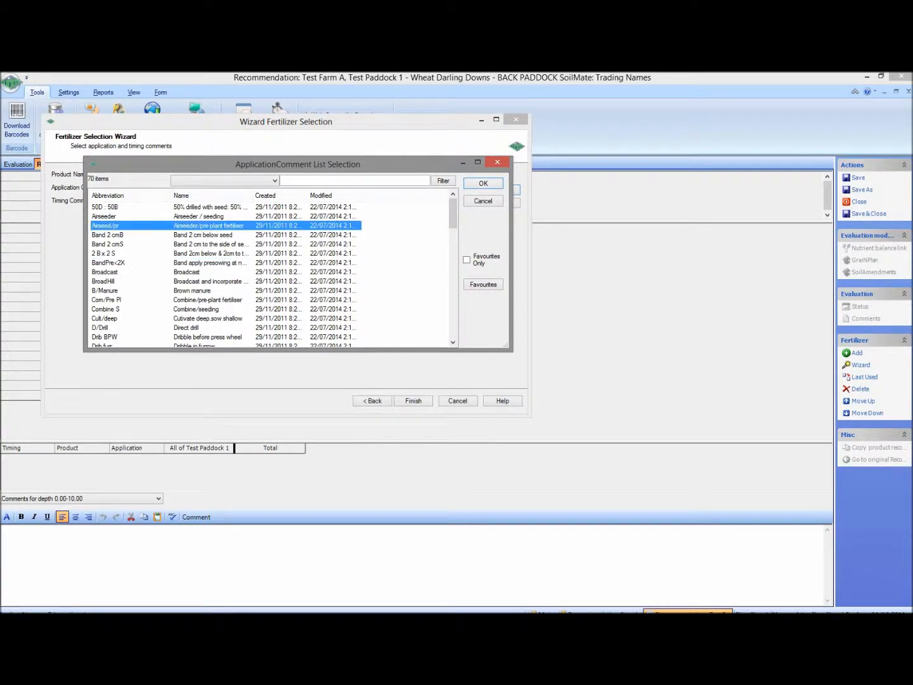
left_click(483, 183)
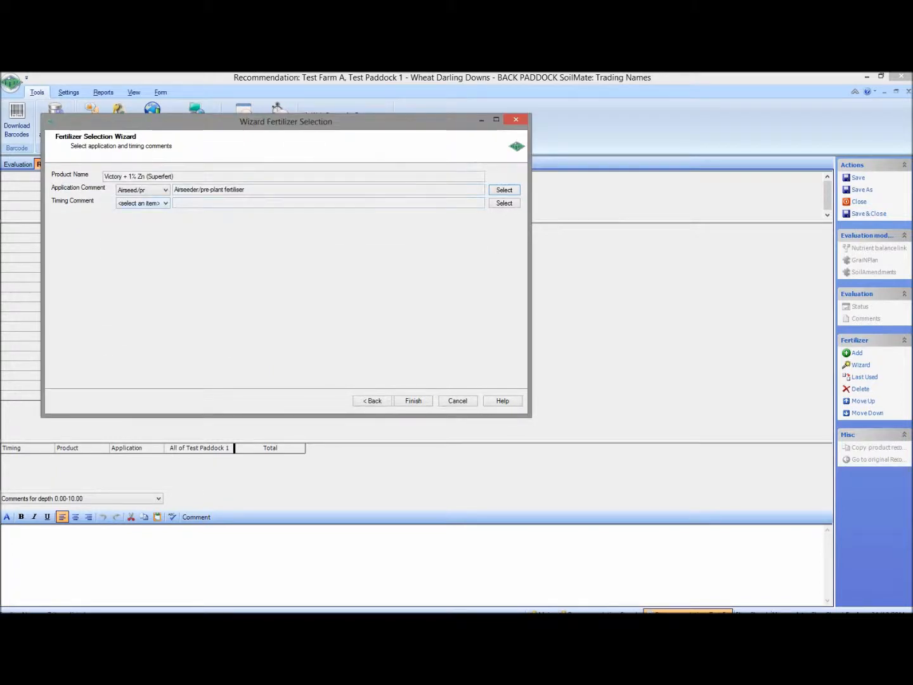
Set the timing comment to "Pre-drilled" and finish adding Victory + 1% Zn (Superfert) to the recommendation
left_click(166, 203)
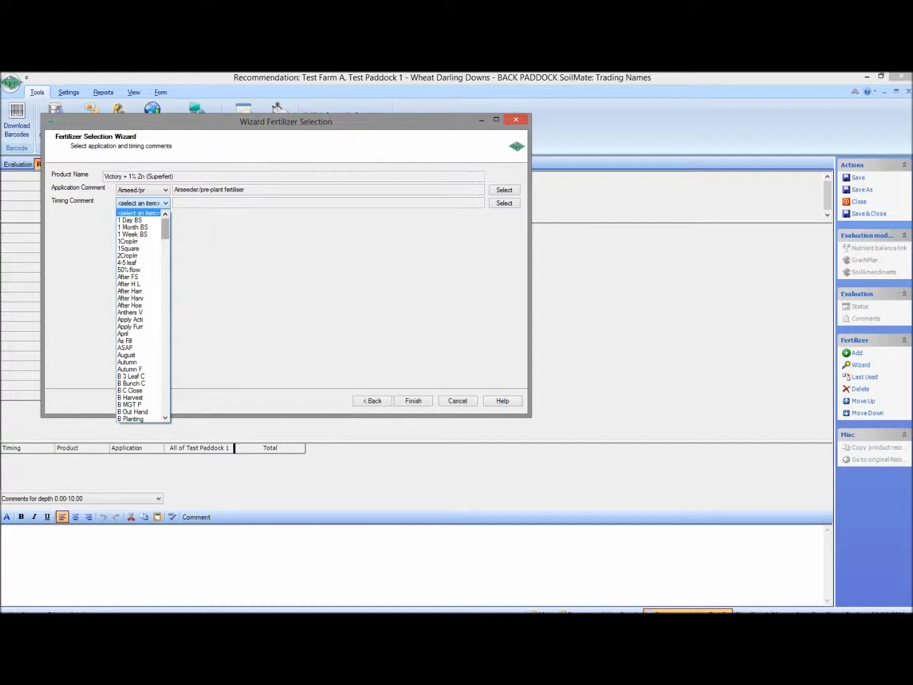
left_click_drag(165, 230, 165, 367)
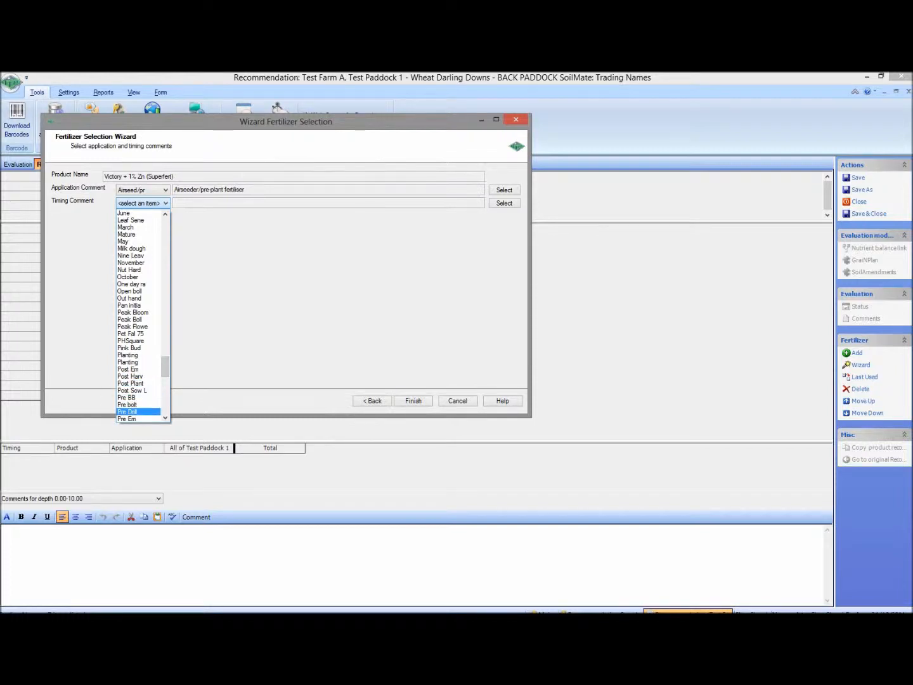
left_click(130, 411)
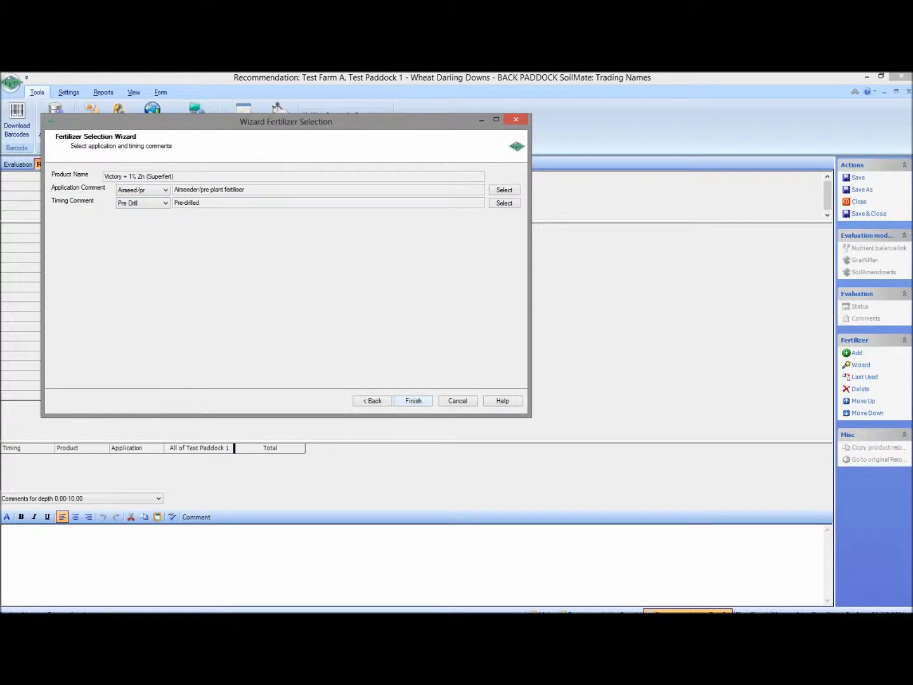
key("Return")
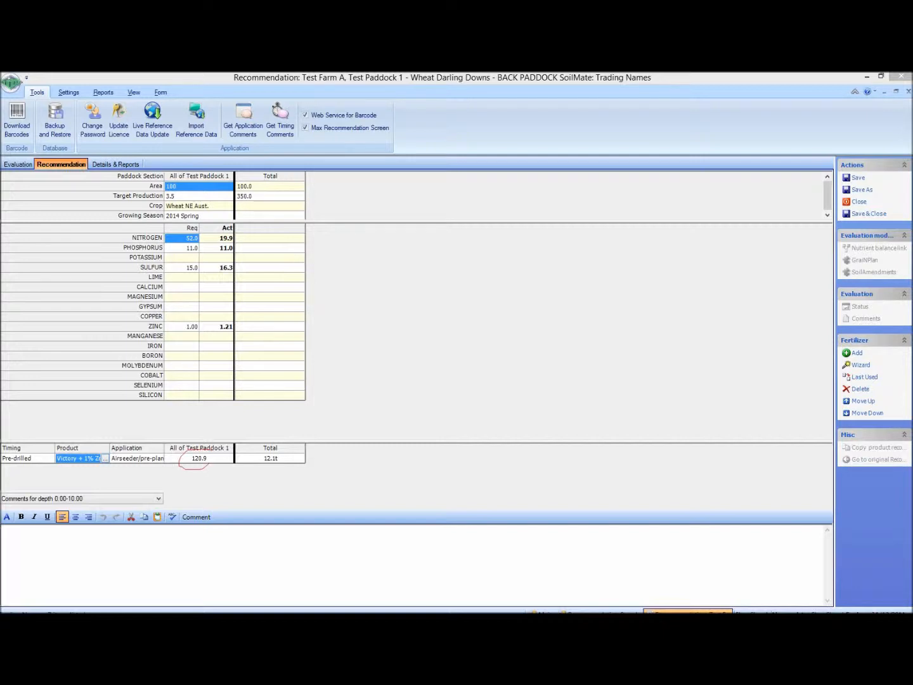
Set the Victory + 1% Zn application rate for All of Test Paddock 1 to 120
left_click(199, 459)
left_click(199, 458)
left_click_drag(191, 458, 209, 458)
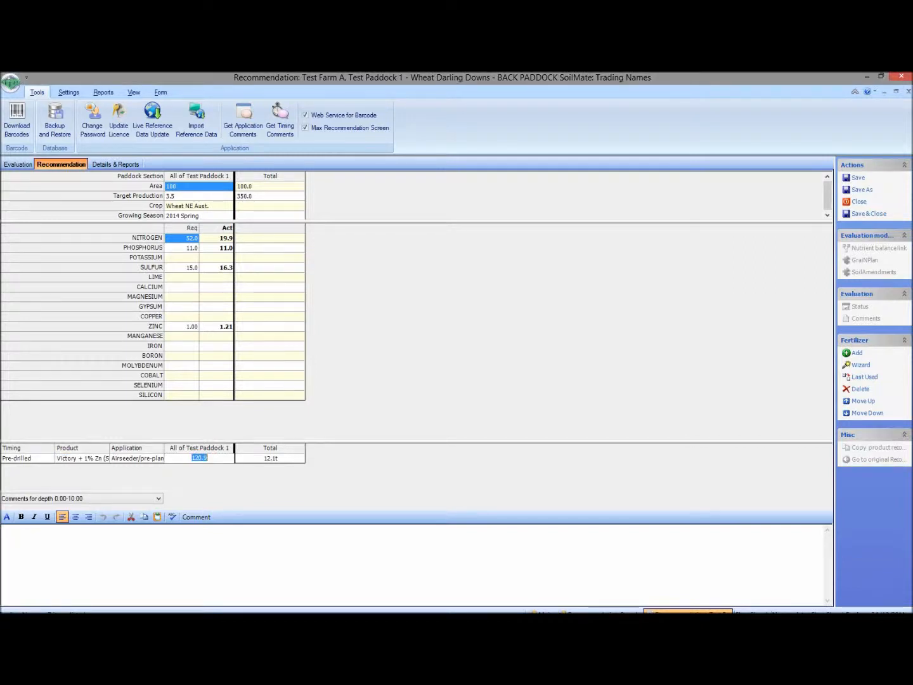
type("120")
mouse_move(193, 457)
left_mouse_down()
mouse_move(210, 467)
mouse_move(185, 451)
mouse_move(212, 465)
left_mouse_up()
mouse_move(216, 247)
left_mouse_down()
mouse_move(238, 270)
mouse_move(226, 280)
mouse_move(215, 263)
left_mouse_up()
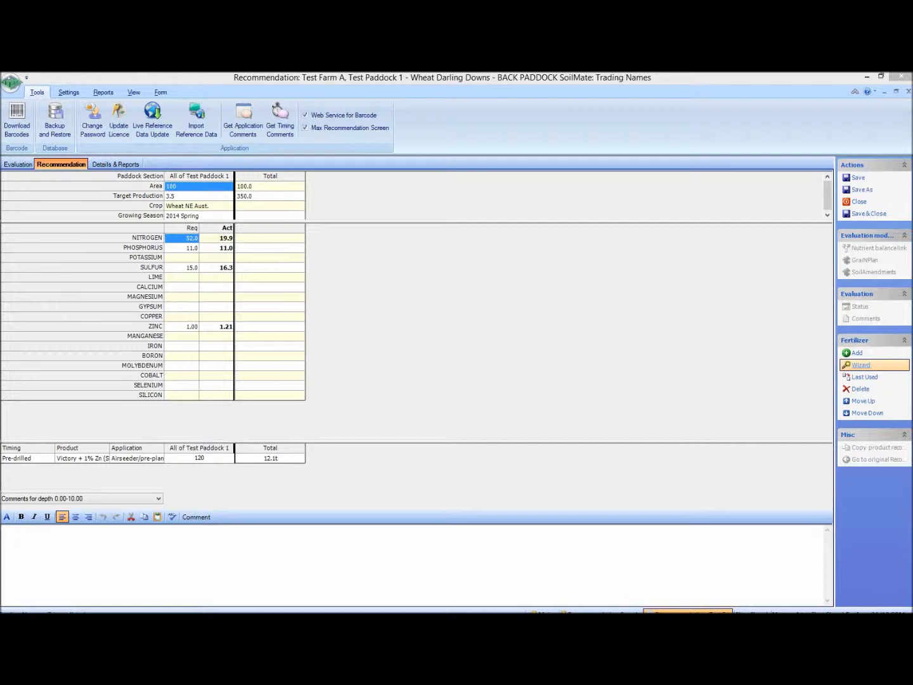
Start another fertilizer wizard with "Optimise fertilizer and rate", set Nitrogen as the preferred nutrient, and continue to the product list
left_click(862, 365)
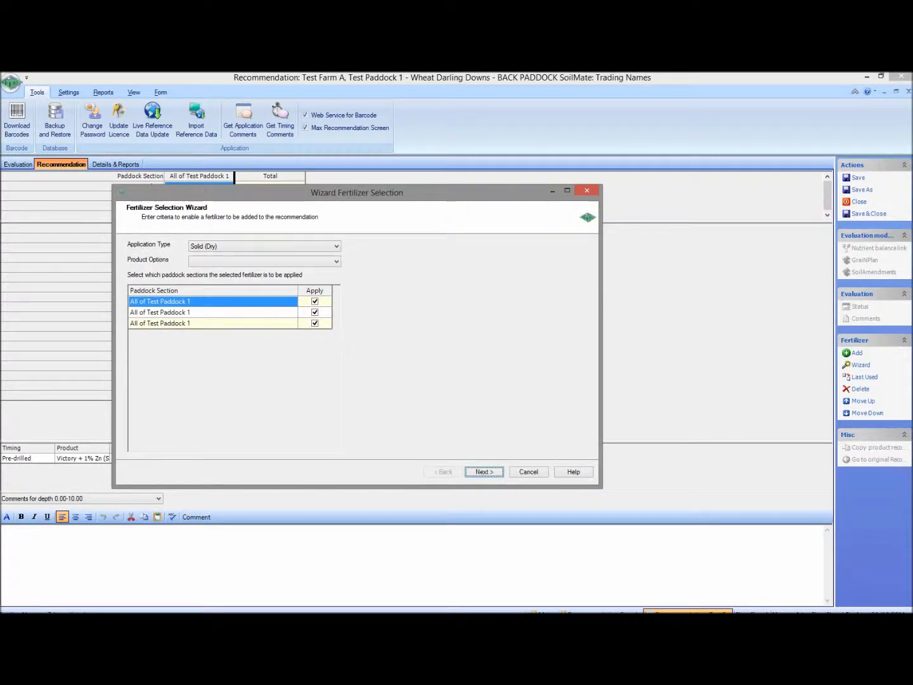
left_click(335, 261)
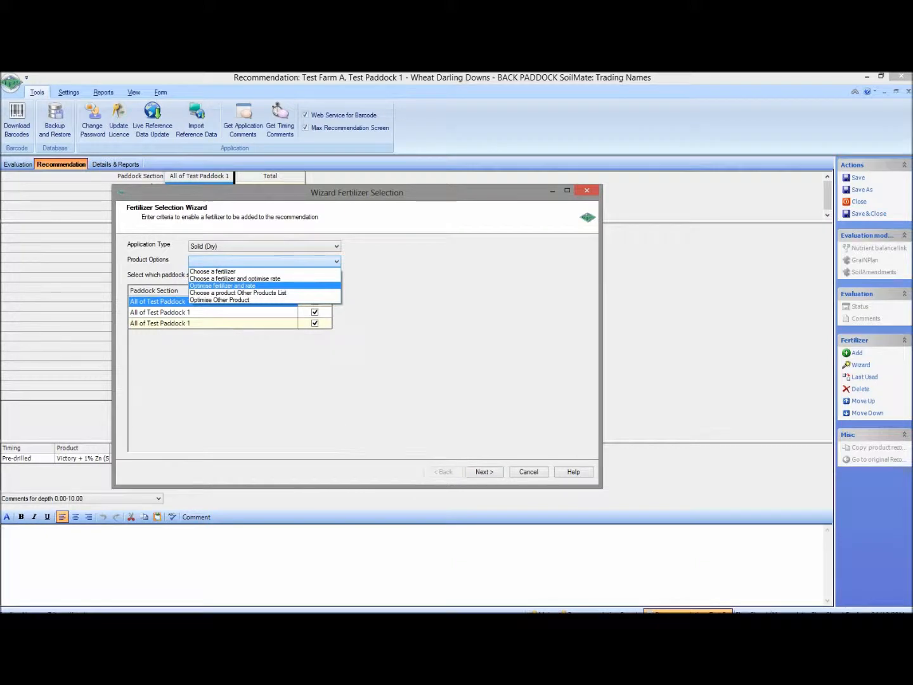
left_click(224, 286)
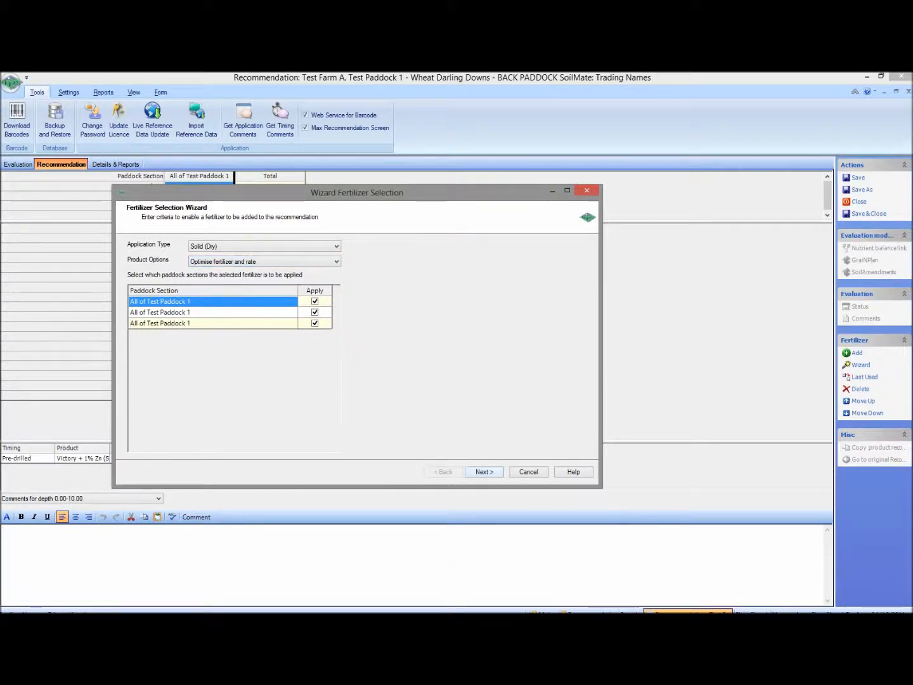
left_click(484, 472)
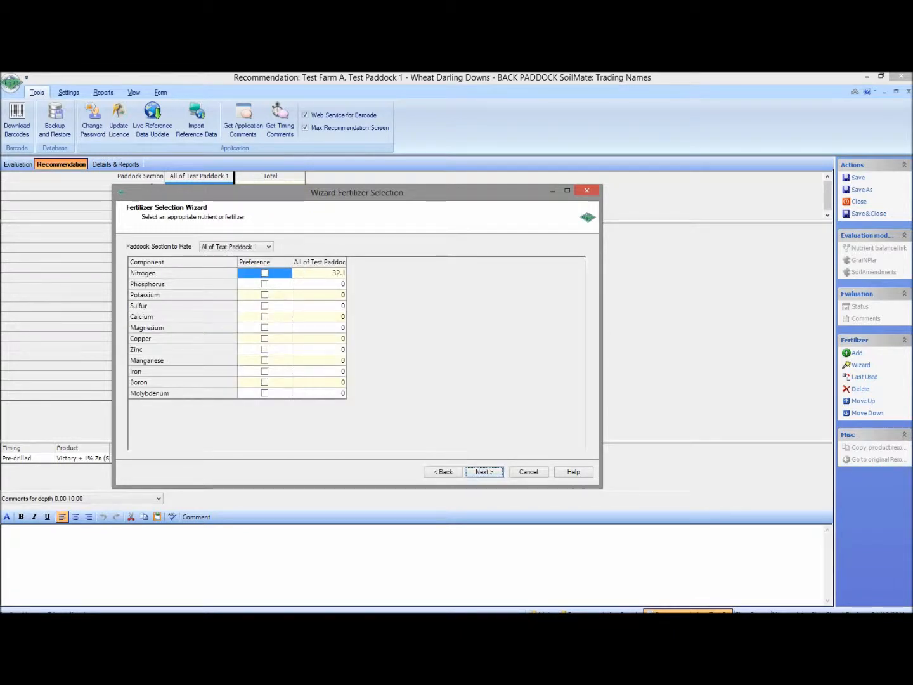
left_click(265, 272)
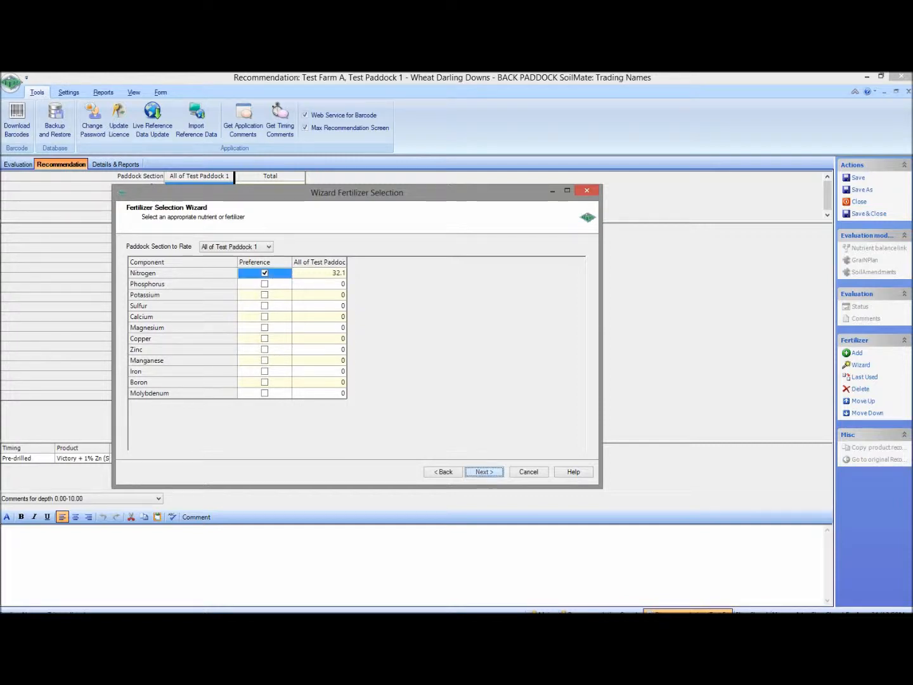
left_click(484, 471)
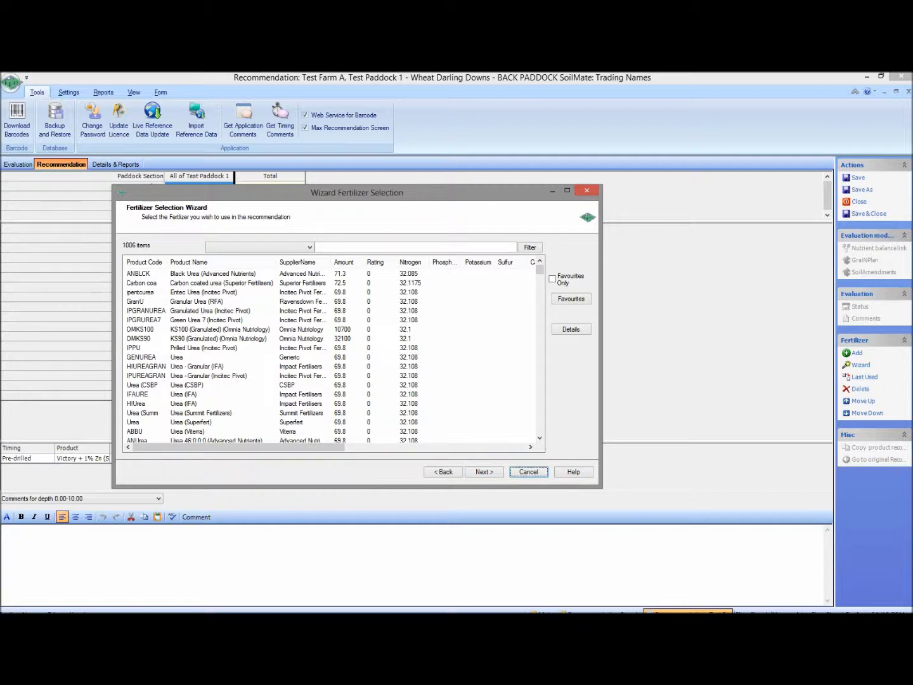
Choose Granulated Urea (Incitec Pivot) as the fertilizer and set its application comment to Topdress
left_click(209, 311)
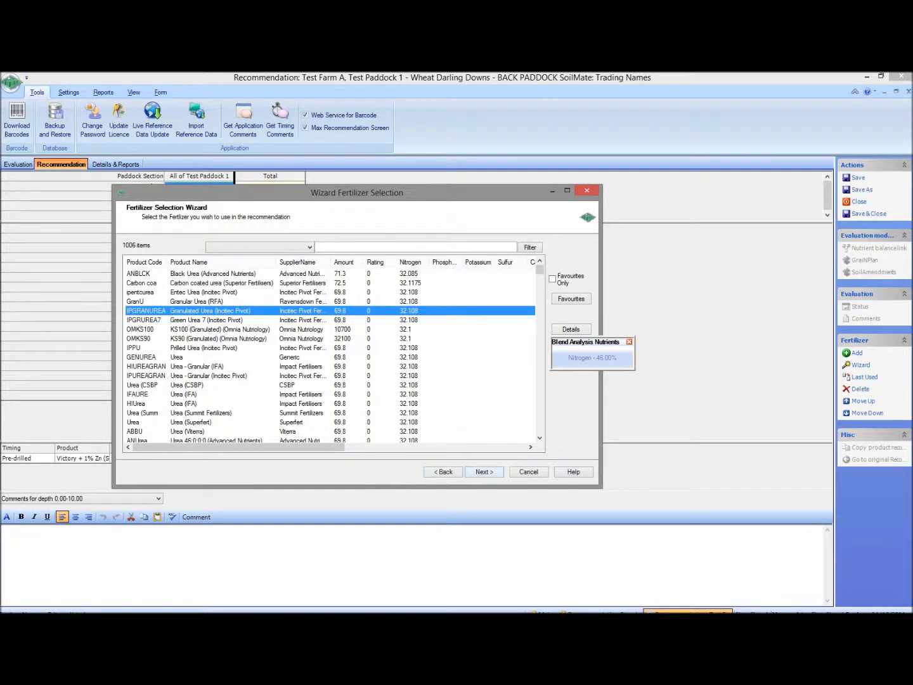
left_click(485, 472)
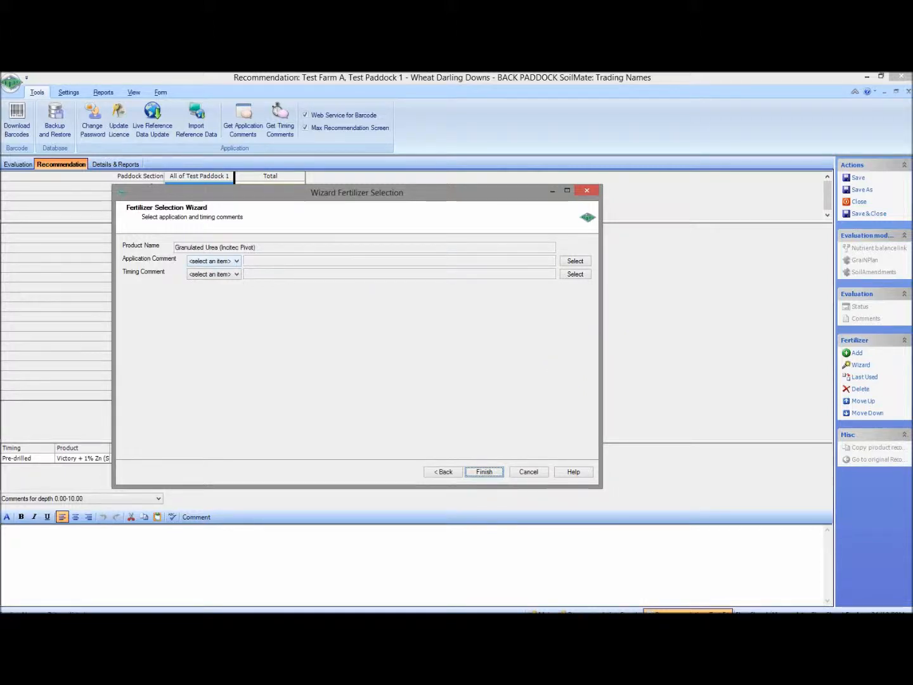
left_click(237, 261)
scroll(214, 374, "down", 13)
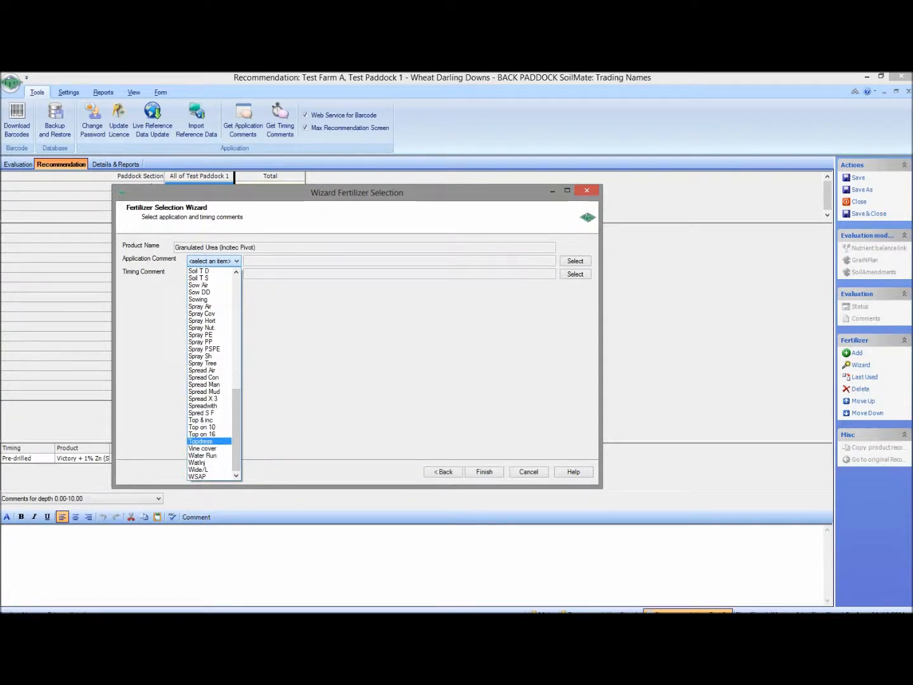
left_click(209, 441)
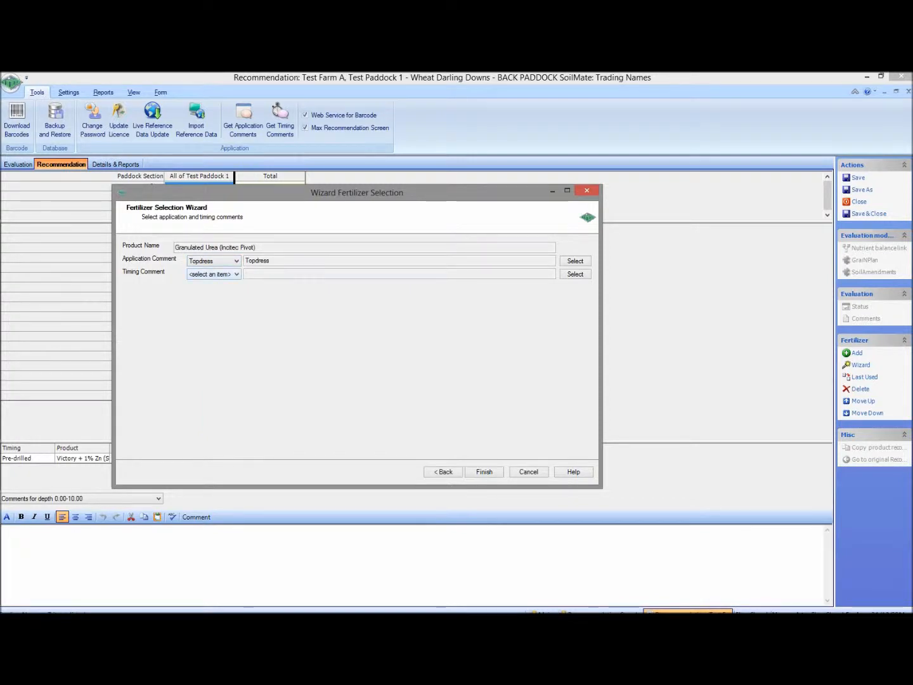
Set the urea's timing comment to "GS 20 tillering, main shoot only" and finish adding it to the recommendation
left_click(215, 274)
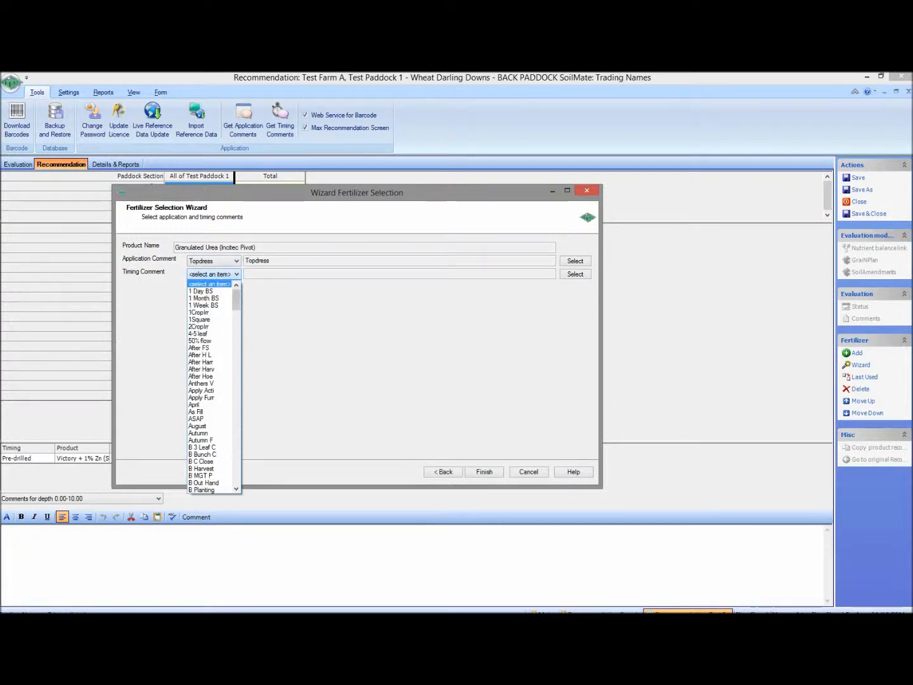
left_click_drag(236, 300, 236, 402)
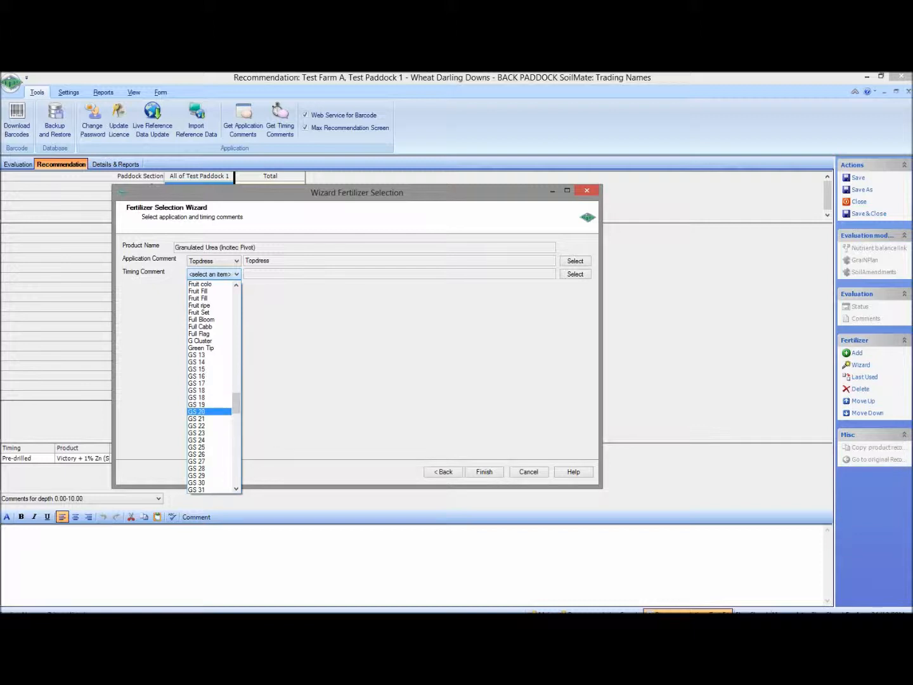
left_click(197, 413)
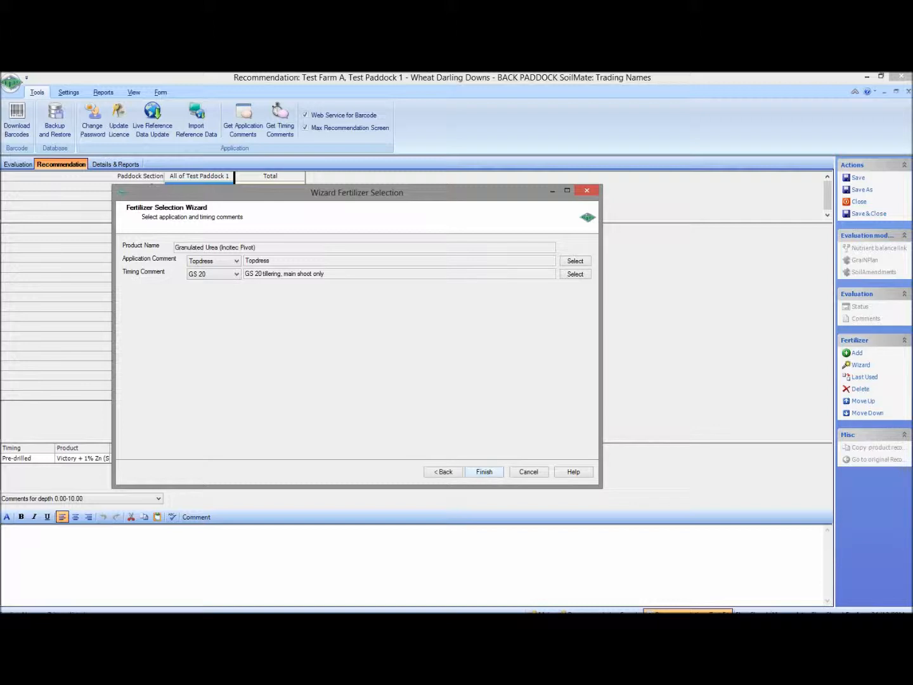
key("Return")
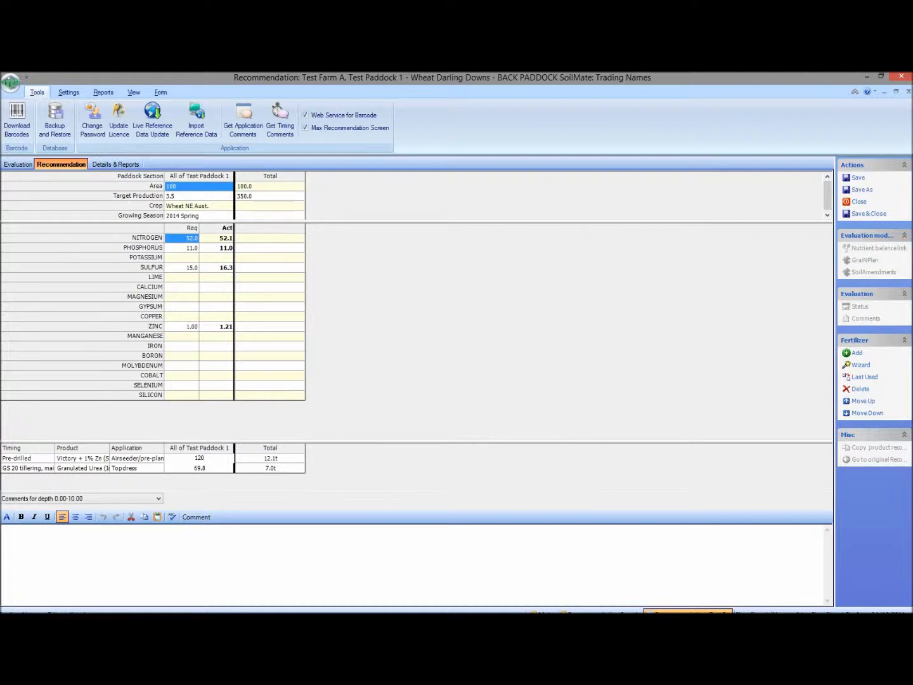
Set the Granulated Urea application rate for All of Test Paddock 1 to 70
key("Return")
type("70")
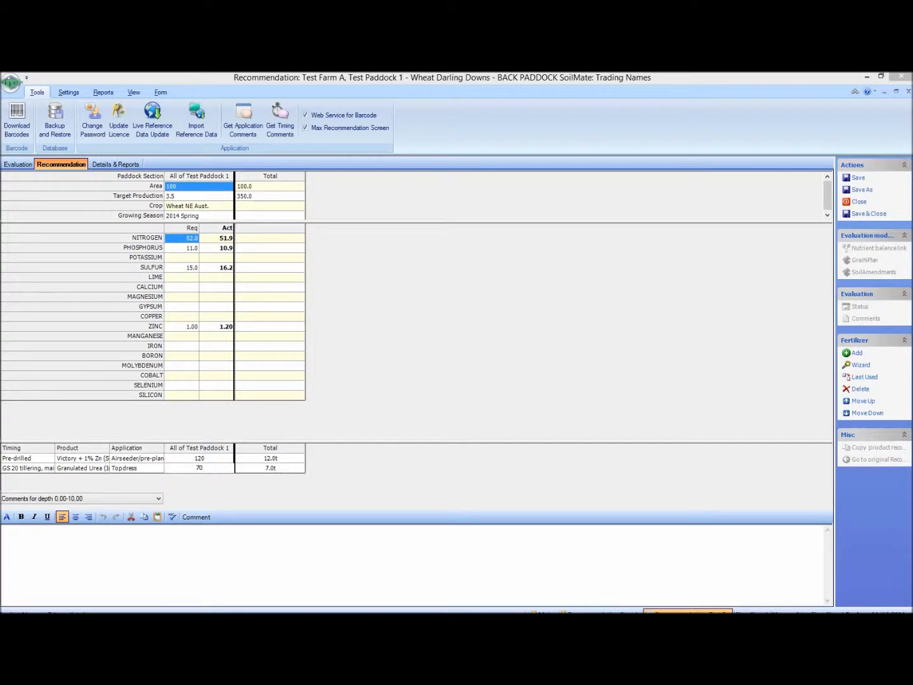
mouse_move(203, 478)
left_mouse_down()
mouse_move(189, 461)
mouse_move(209, 469)
mouse_move(204, 476)
left_mouse_up()
Return to the soil evaluation and open the evaluation comments for Zinc (DTPA) in the 0-10 profile
left_click(18, 164)
left_click_drag(827, 327, 827, 312)
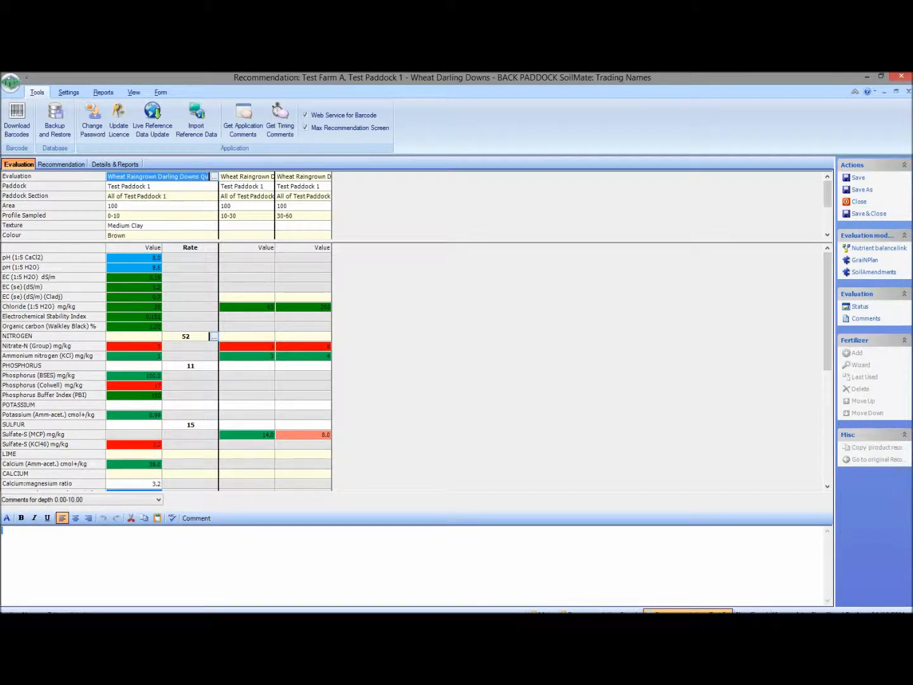
left_click_drag(827, 313, 827, 411)
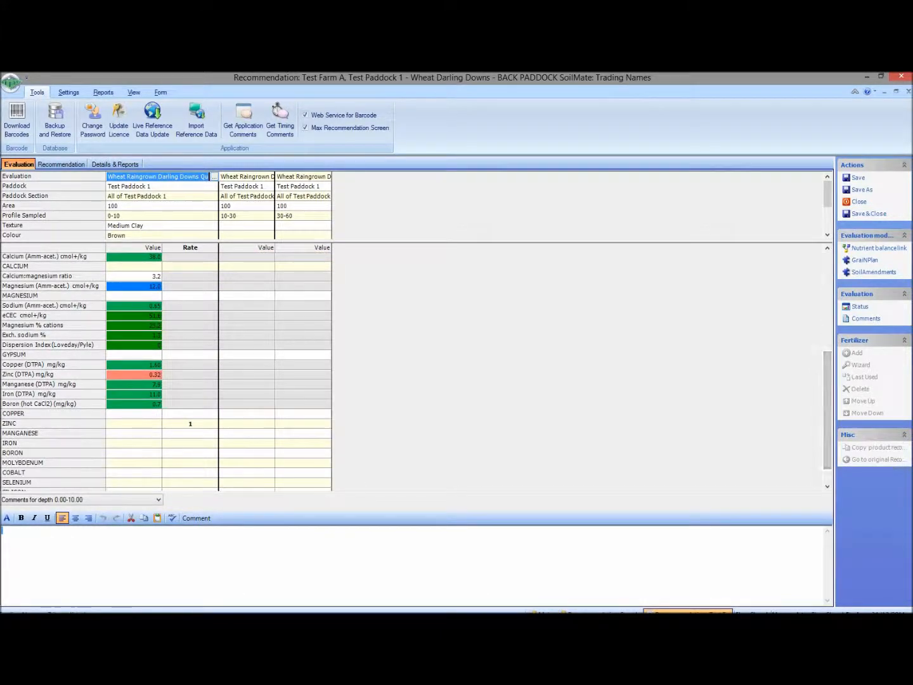
left_click(138, 375)
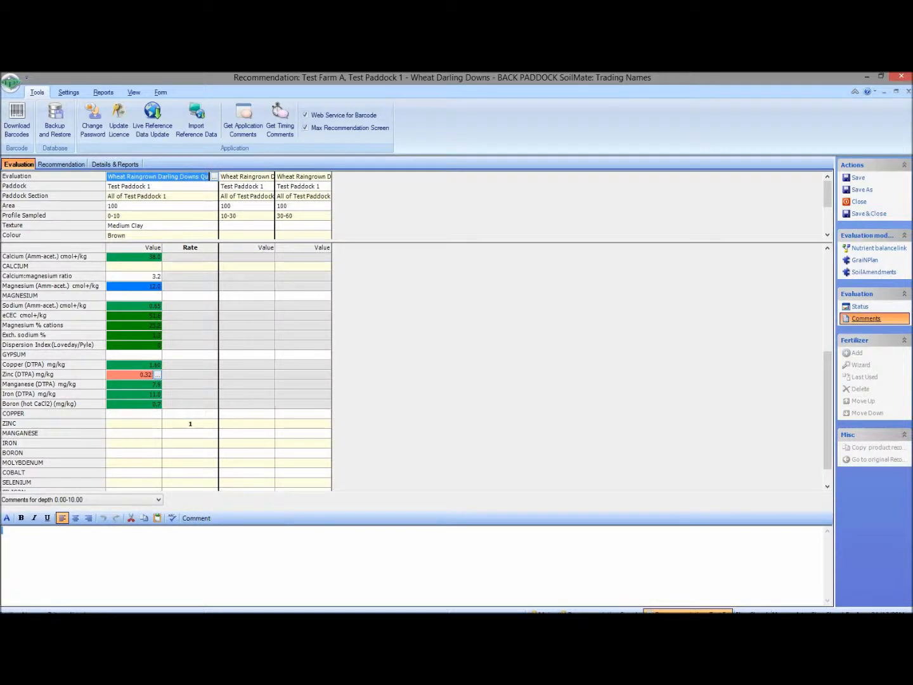
left_click(866, 318)
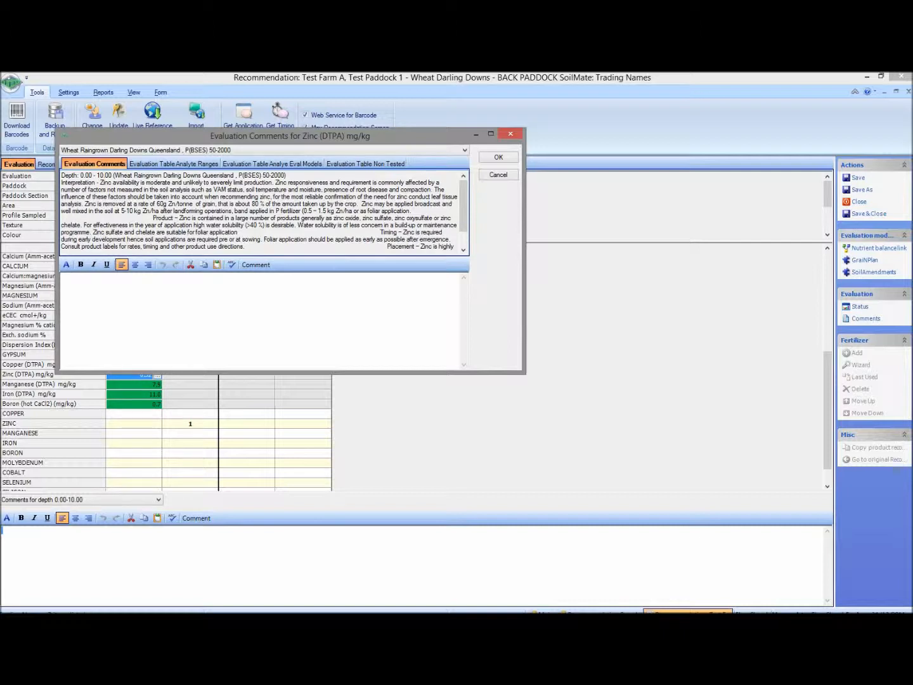
Copy the zinc interpretation from "Zinc availability is moderate" through "taken up by the crop" into the comment and save it
left_click_drag(99, 183, 433, 190)
key("ctrl+c")
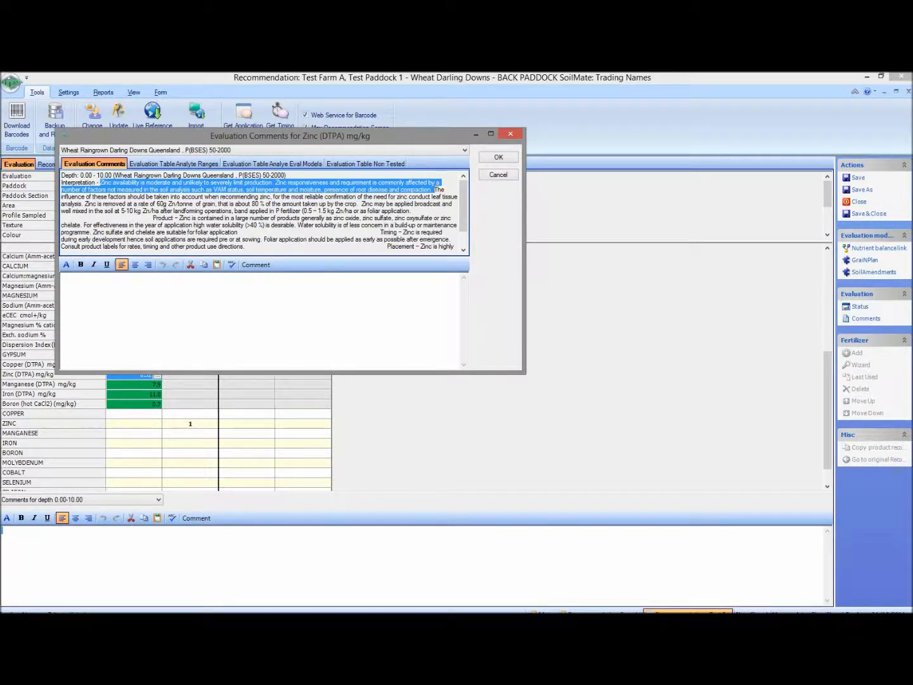
left_click_drag(434, 189, 358, 203)
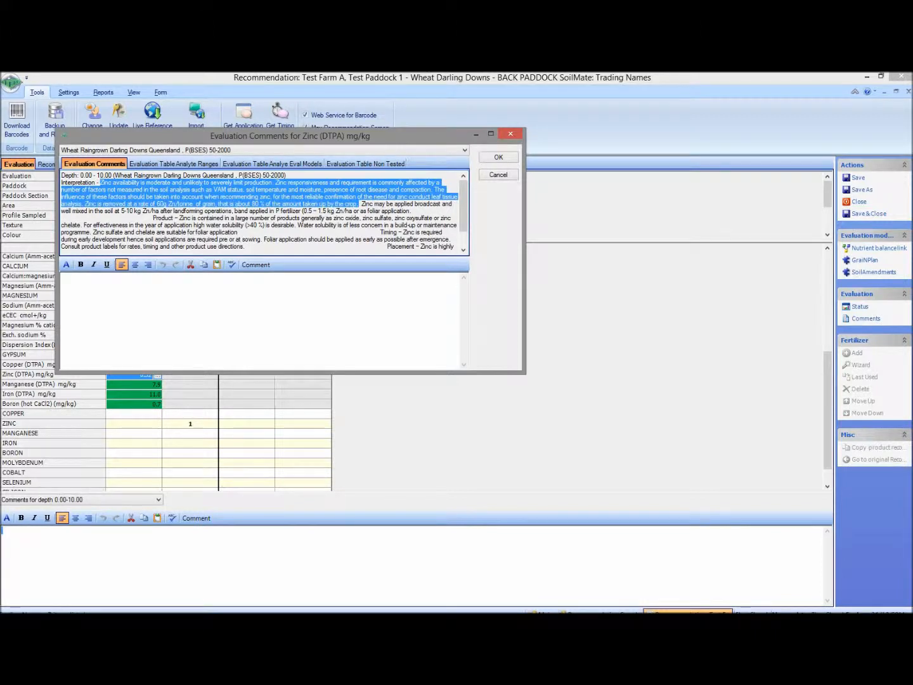
left_click(61, 278)
key("Return")
key("ctrl+v")
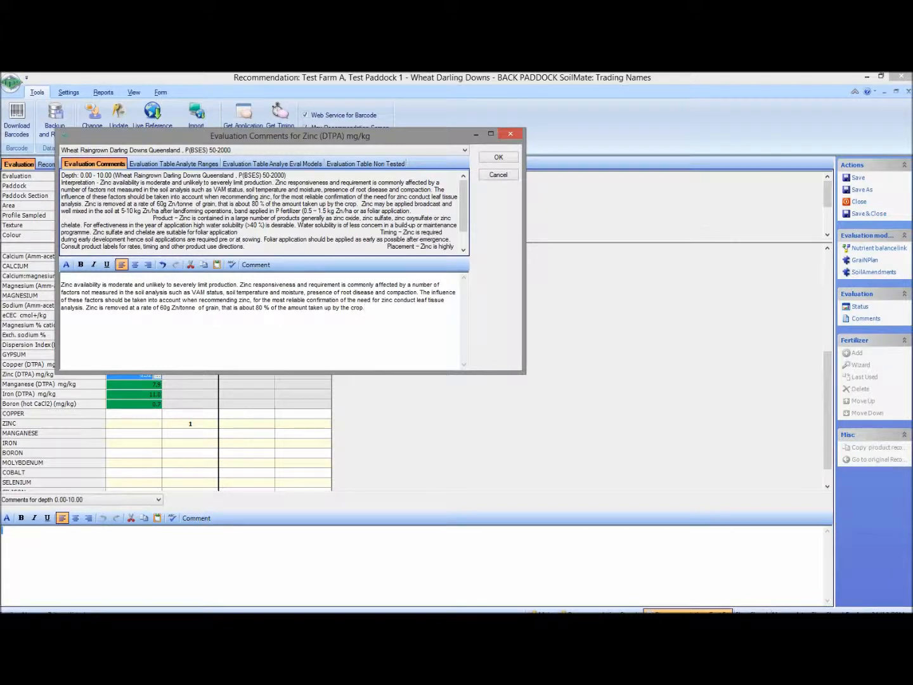
key("Return")
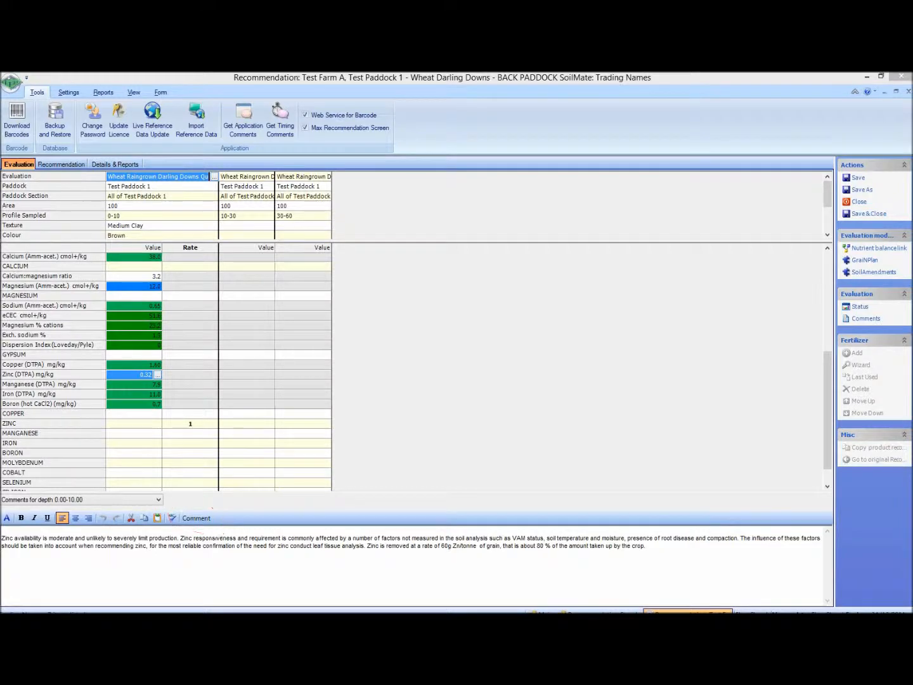
Look through the saved adviser comments in the comment list, and close it without inserting one
left_click(196, 519)
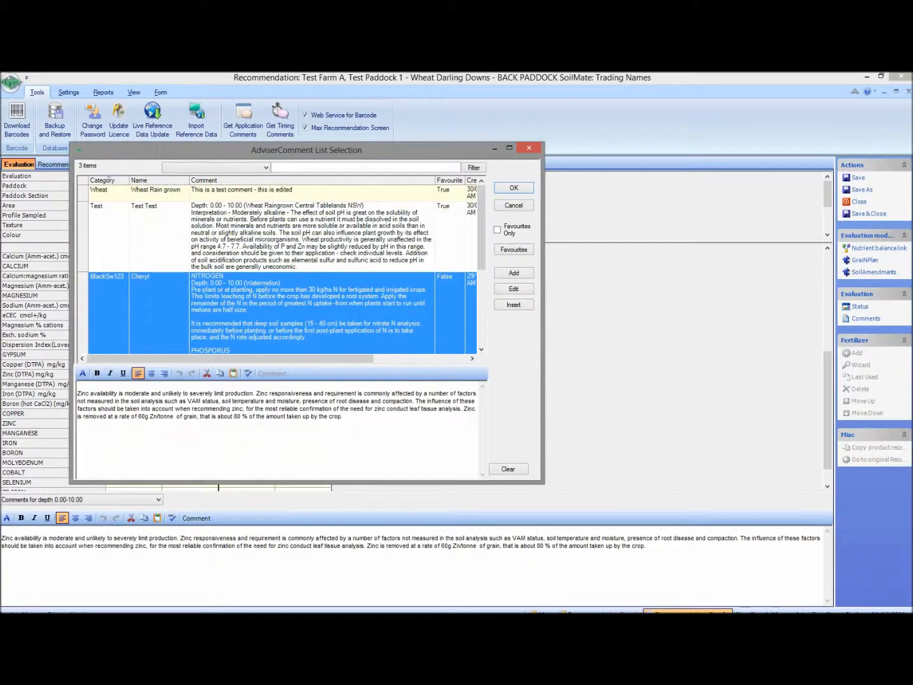
mouse_move(481, 228)
left_mouse_down()
mouse_move(482, 300)
mouse_move(482, 226)
left_mouse_up()
left_click(514, 206)
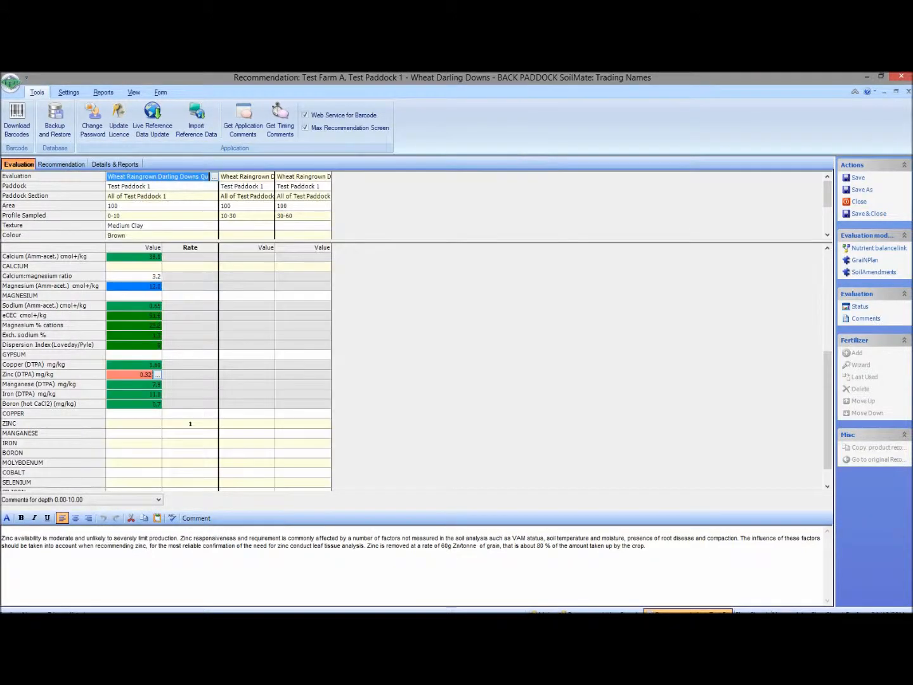
Review the recommended products and nutrient rates, and open the recommendation's details and report settings
left_click_drag(828, 426, 828, 327)
left_click(60, 165)
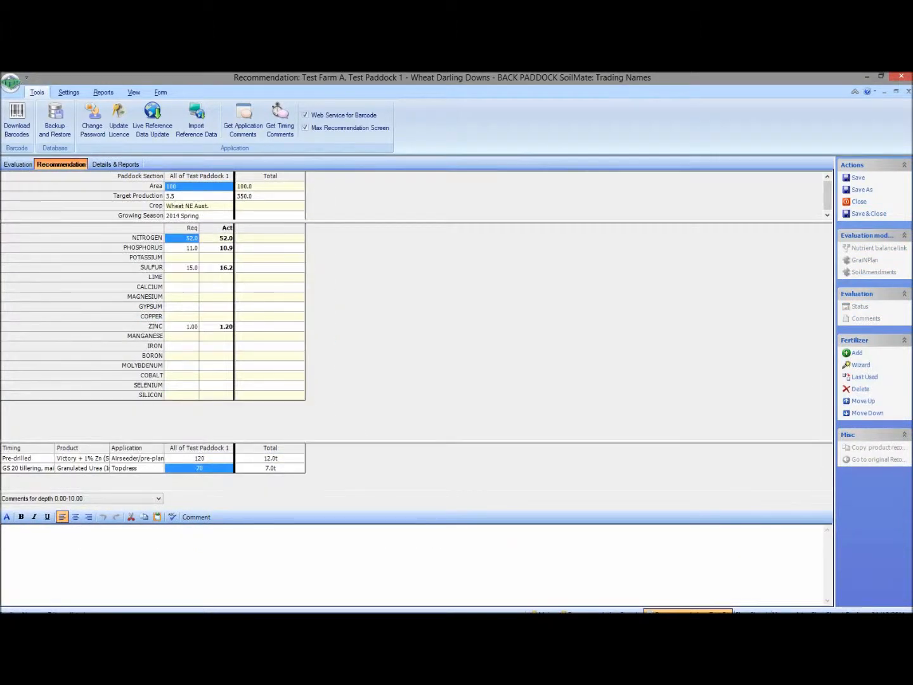
left_click(116, 164)
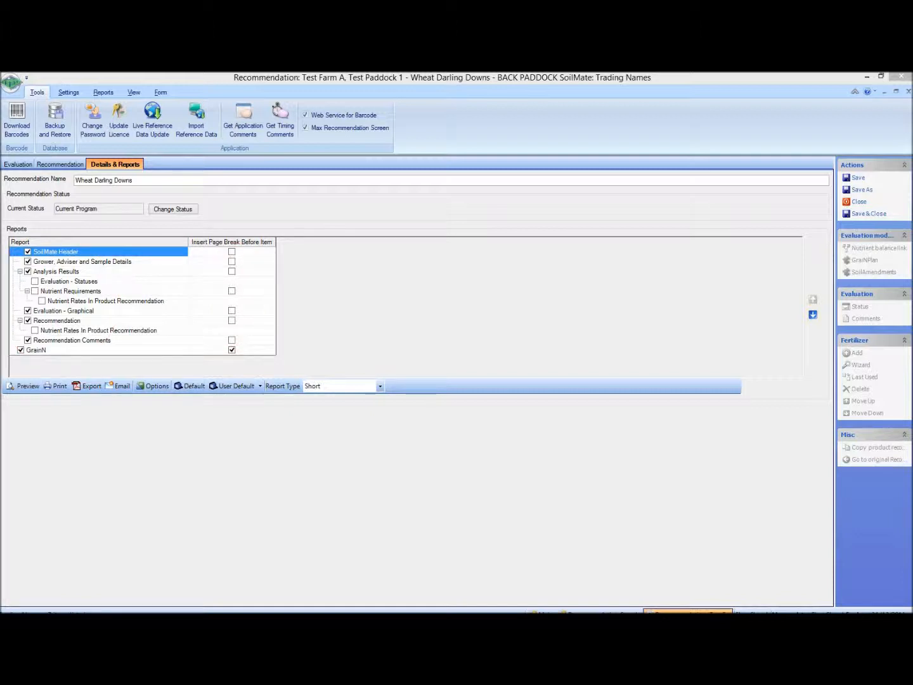
Include Evaluation - Statuses, Nutrient Requirements and both Nutrient Rates In Product Recommendation items in the Short report
left_click(35, 281)
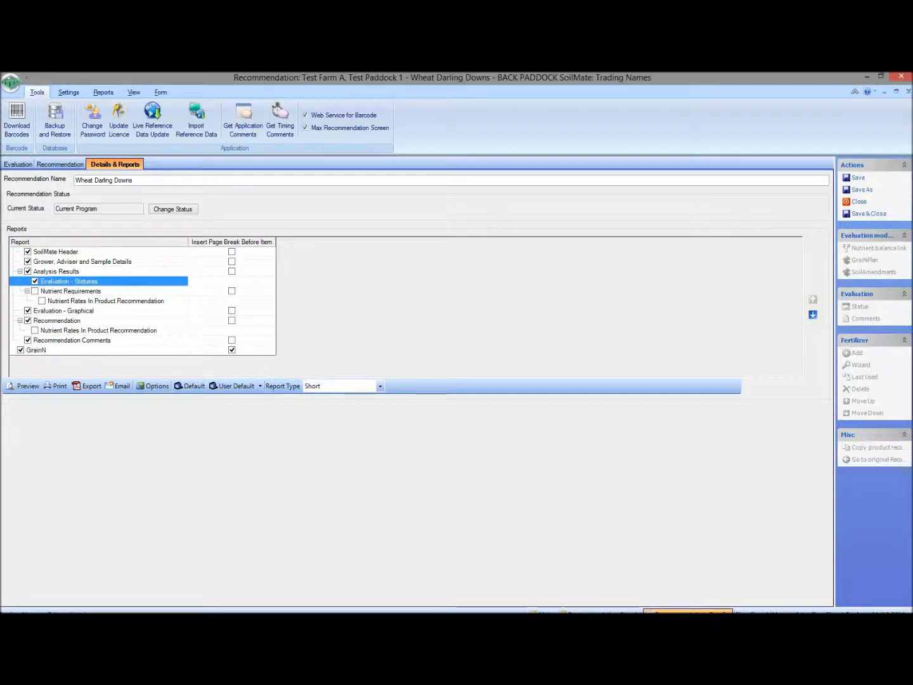
left_click(35, 292)
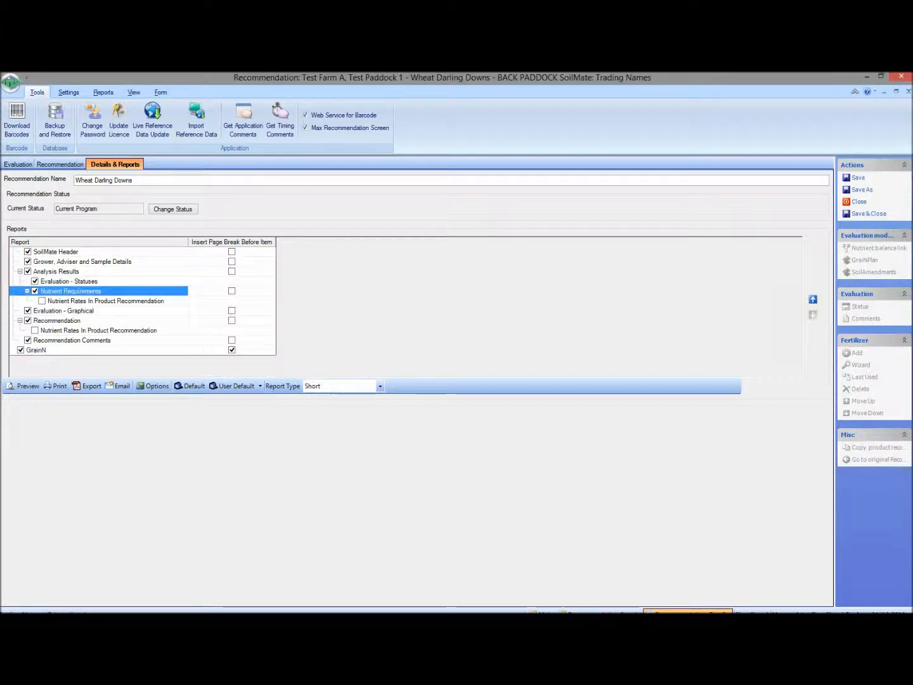
left_click(42, 302)
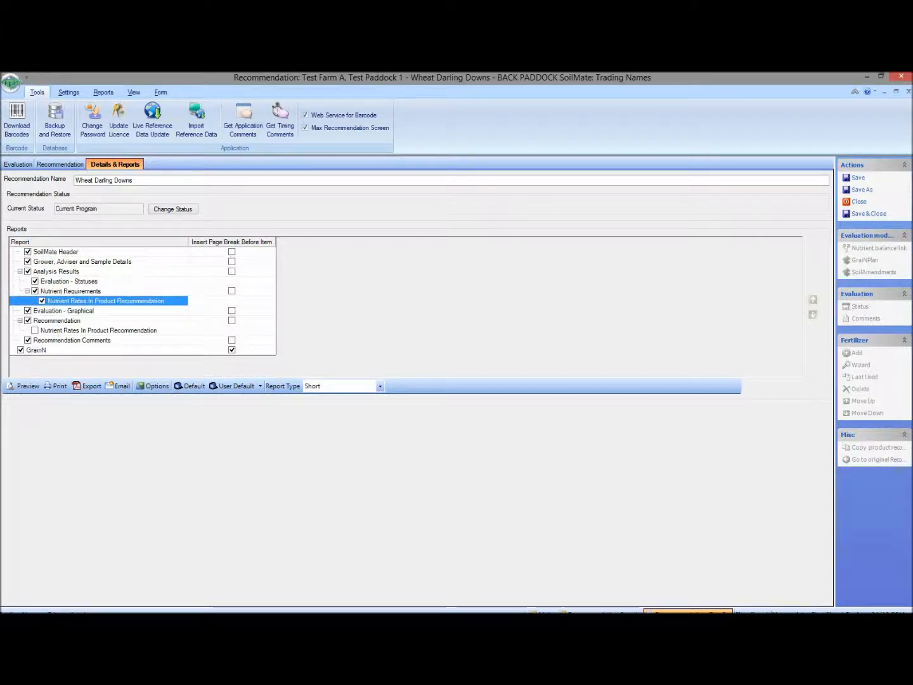
left_click(35, 330)
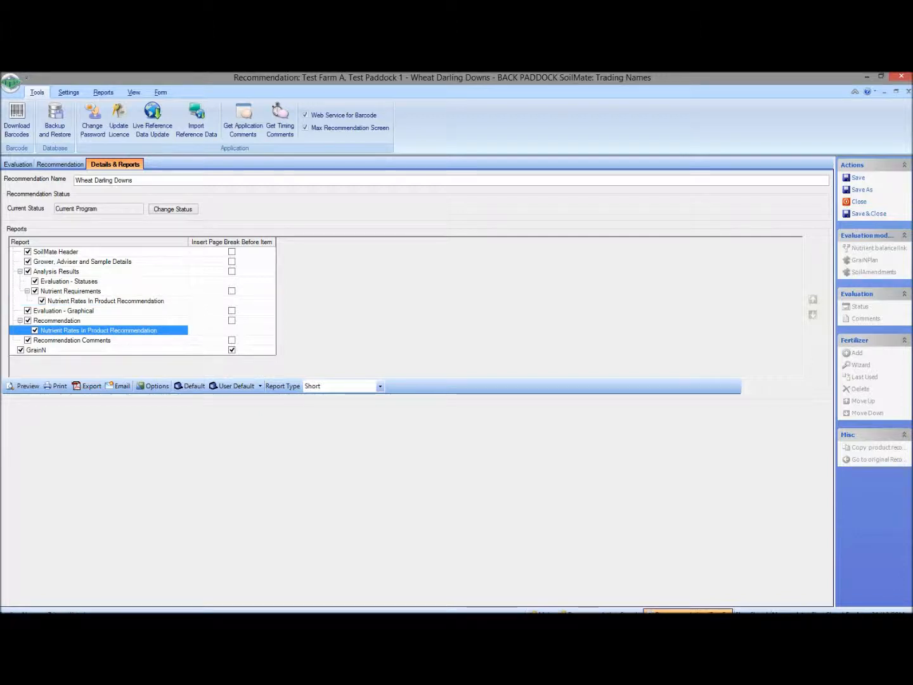
Insert page breaks before Grower, Adviser and Sample Details, Nutrient Requirements and Recommendation Comments in the Short report
left_click(232, 261)
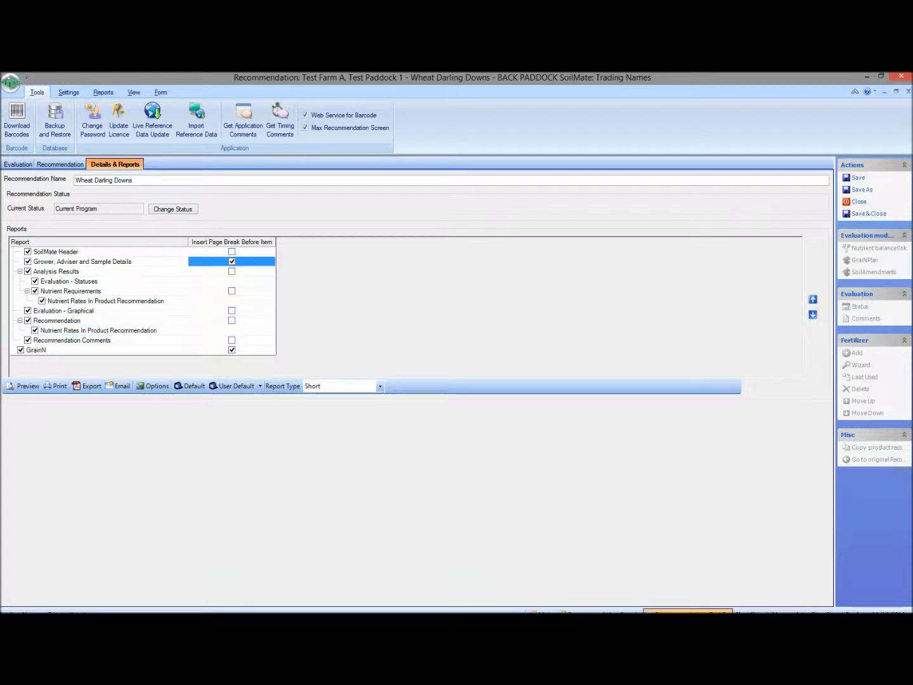
left_click(232, 291)
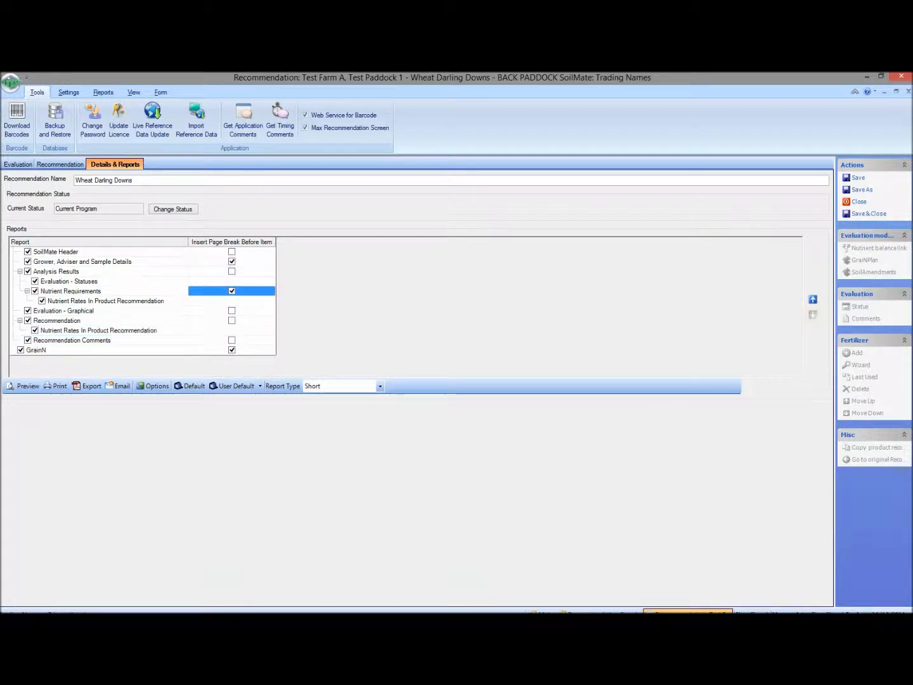
left_click(232, 340)
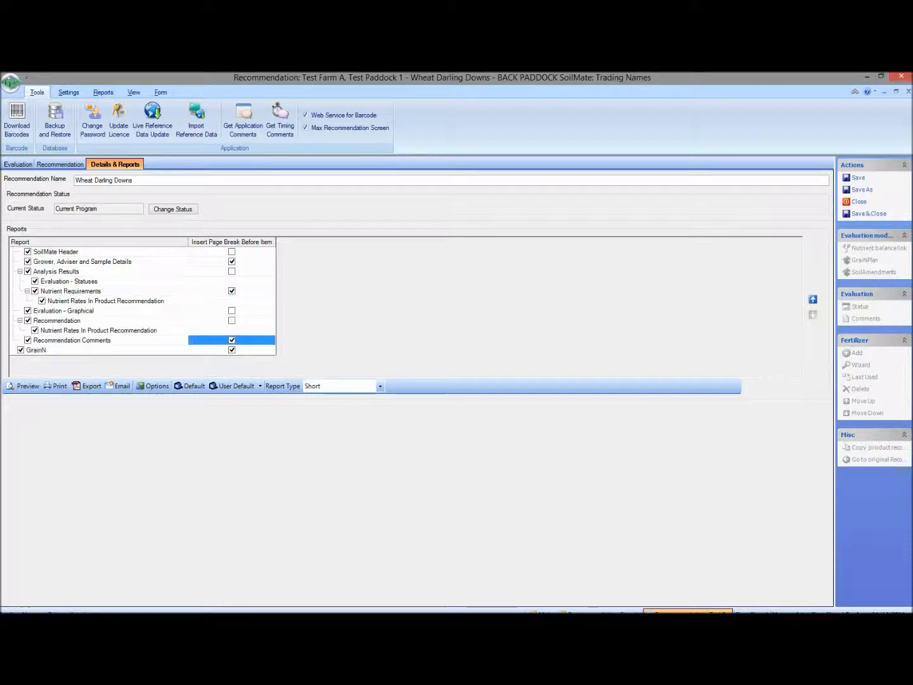
Switch the report type to Quick and preview the report with the proposed title lines
left_click(380, 386)
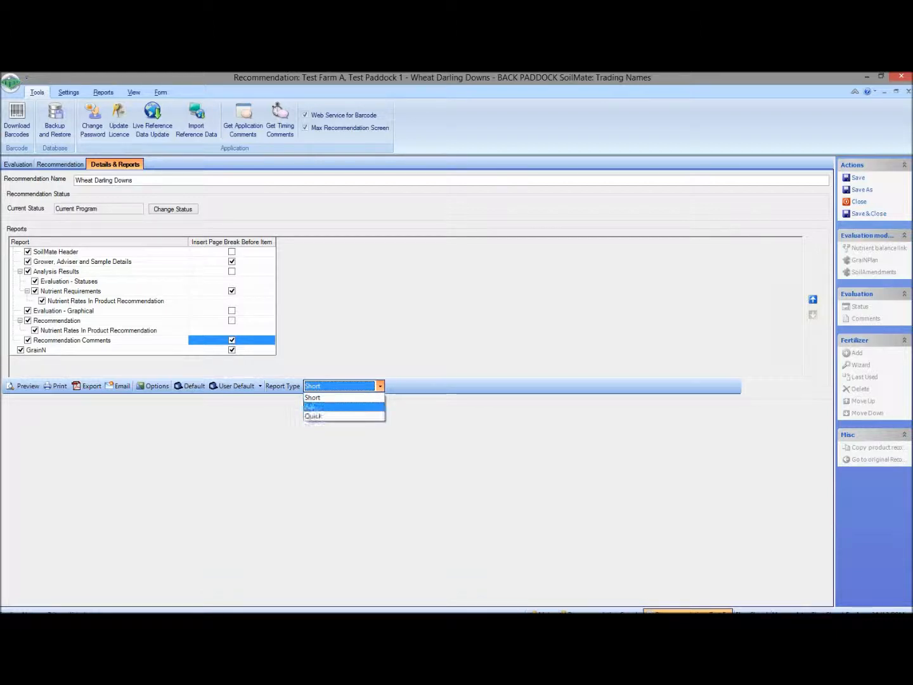
left_click(313, 417)
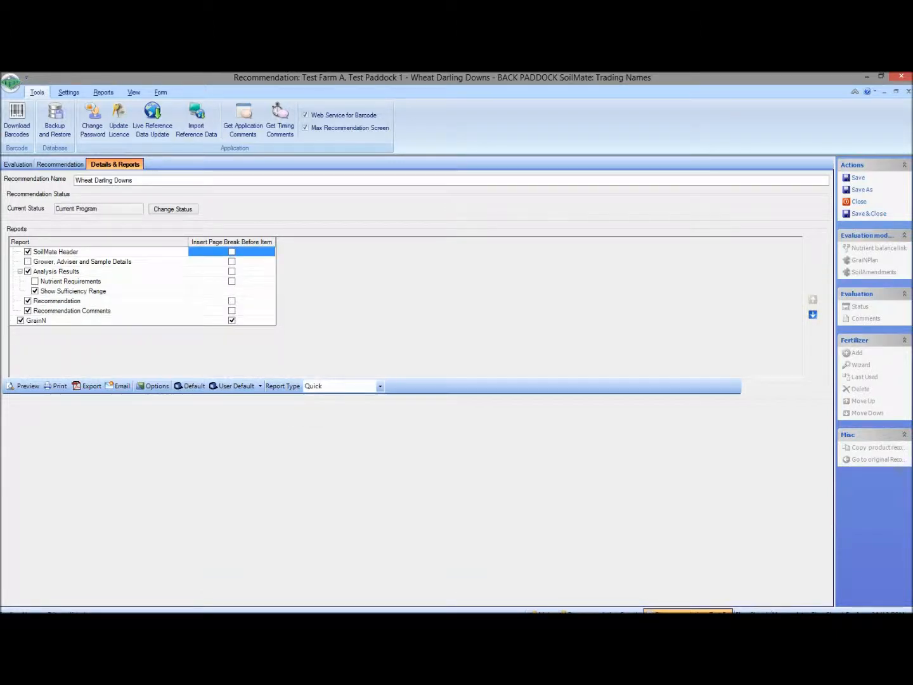
left_click(24, 385)
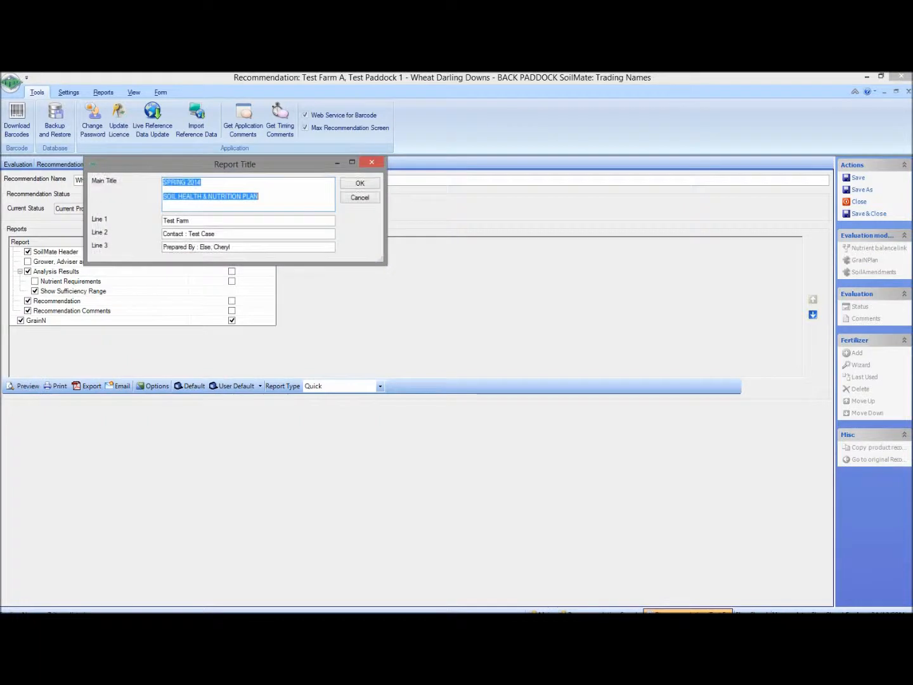
left_click(360, 184)
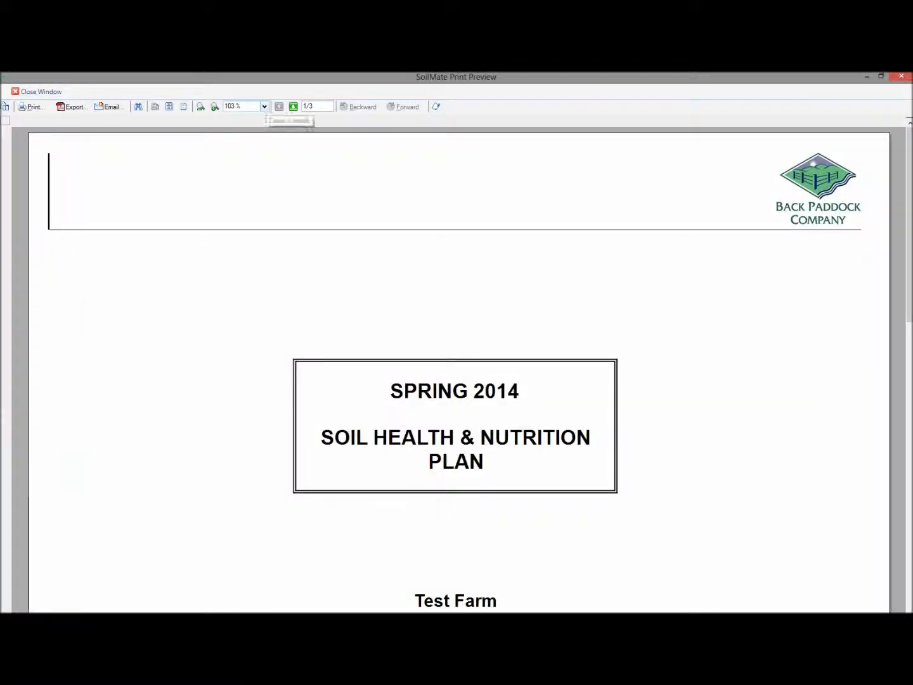
View the preview at 100 % and examine the first page's nutrient results, status bars and sufficiency ranges for the 0-10 depth
left_click(264, 107)
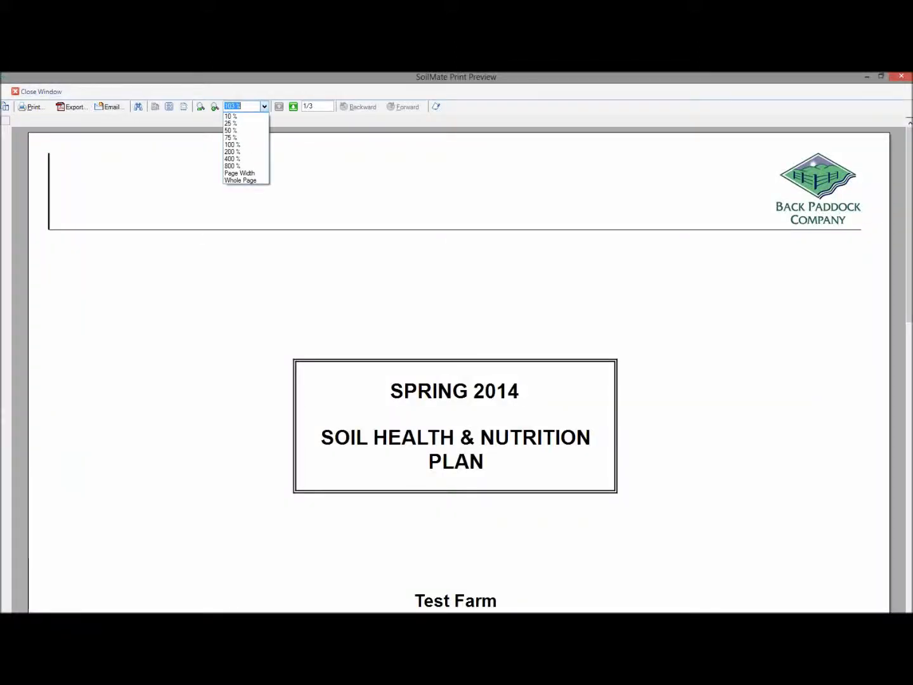
left_click(234, 146)
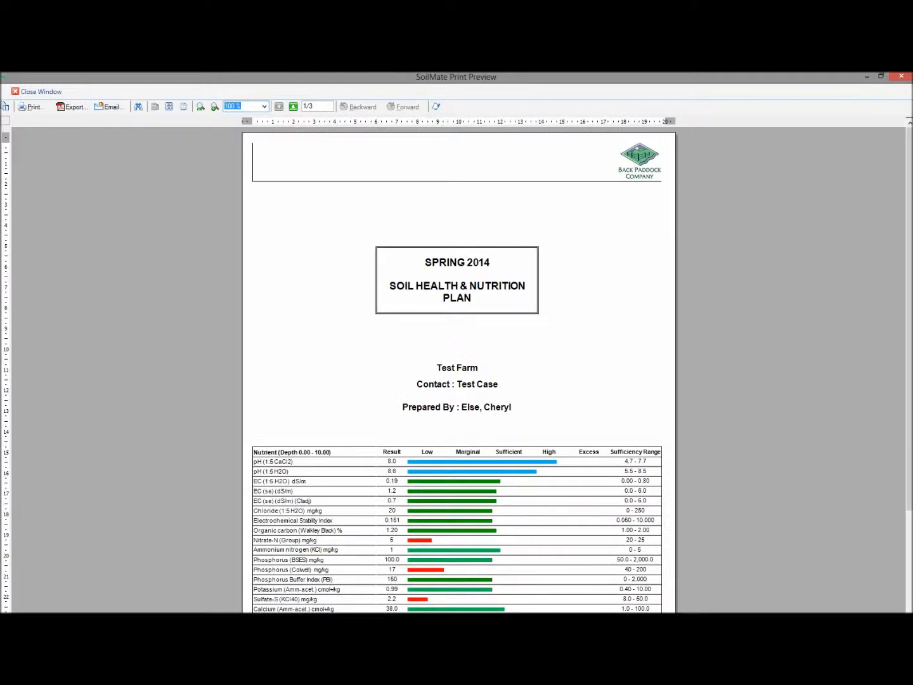
left_click_drag(910, 317, 910, 324)
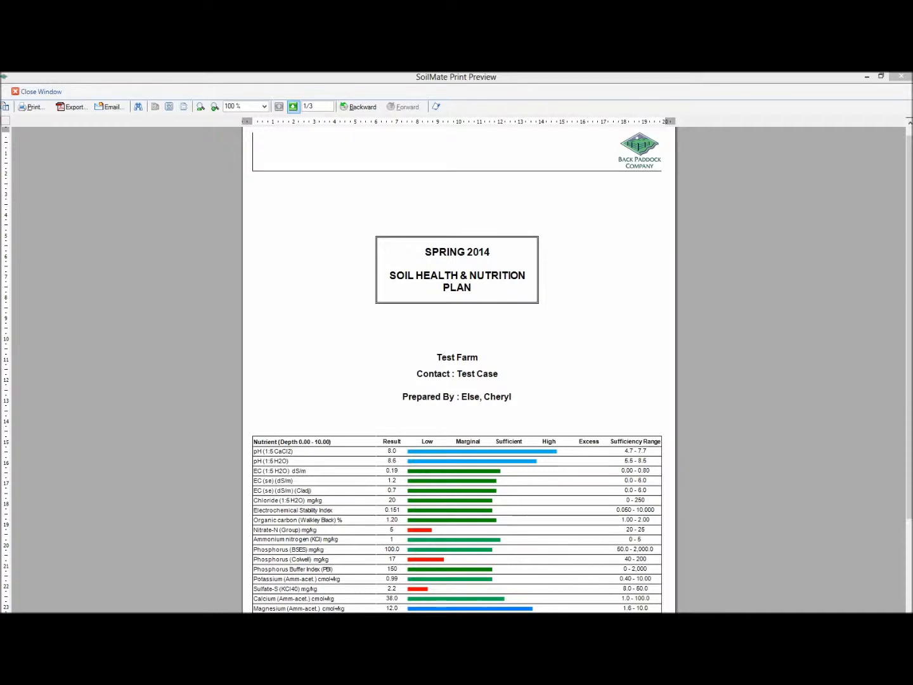
left_click(293, 106)
left_click(293, 107)
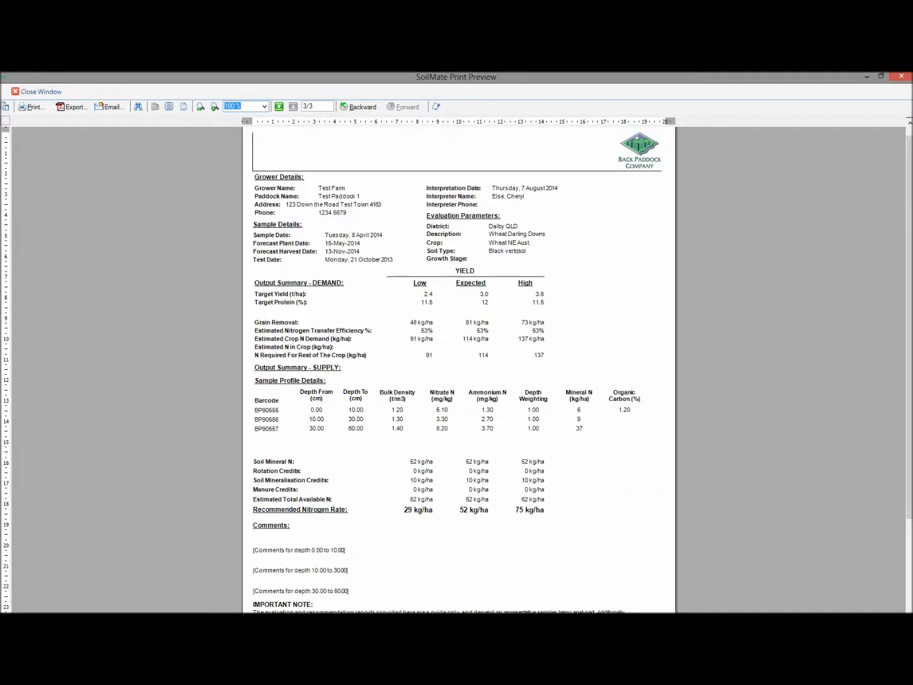
left_click(278, 106)
left_click(278, 107)
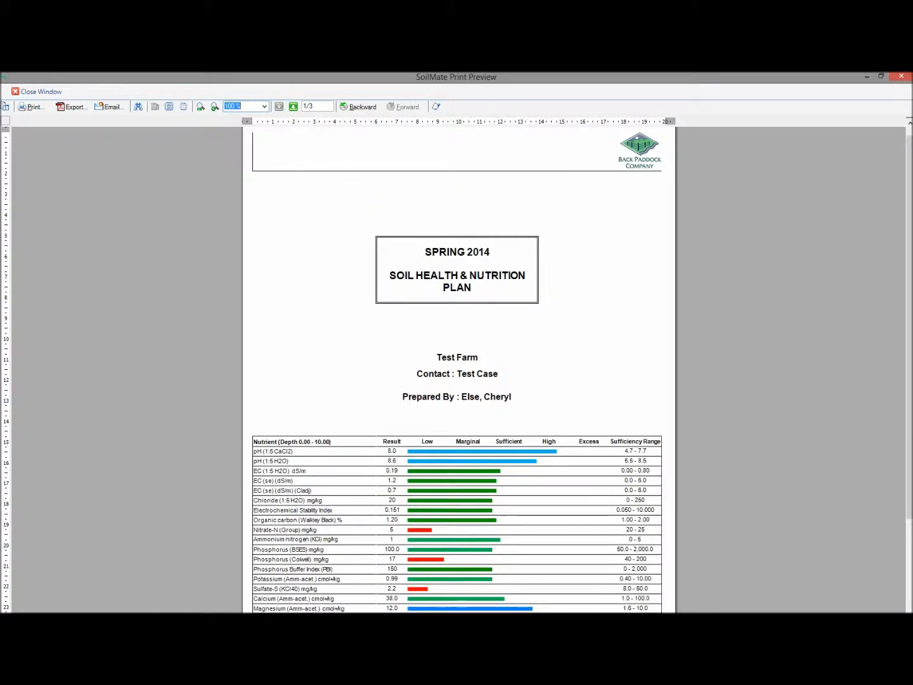
scroll(459, 368, "down", 3)
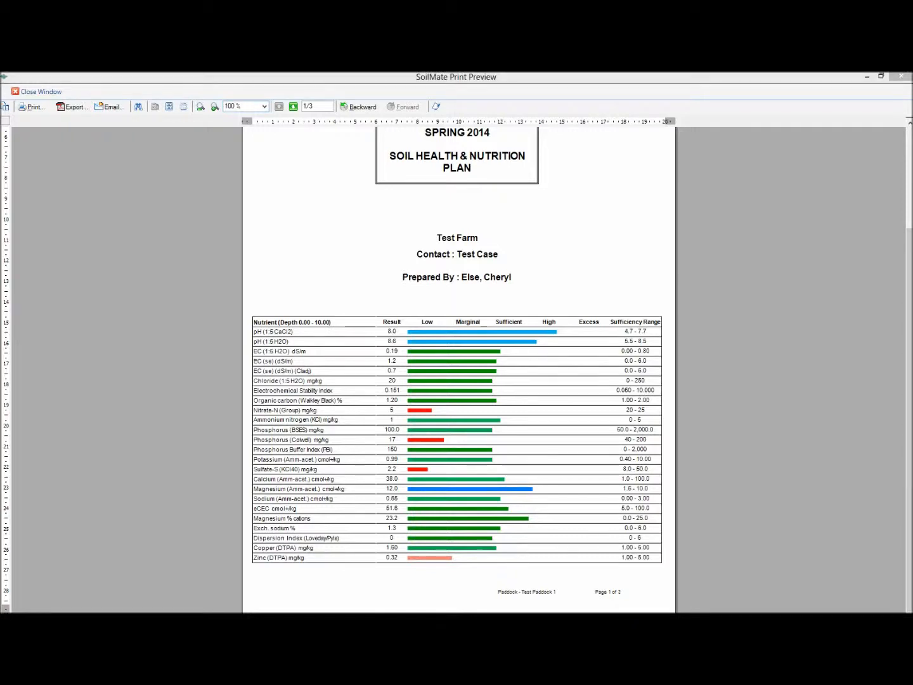
mouse_move(36, 281)
left_mouse_down()
mouse_move(355, 411)
mouse_move(306, 550)
mouse_move(220, 495)
mouse_move(262, 338)
left_mouse_up()
mouse_move(347, 328)
left_mouse_down()
mouse_move(405, 329)
mouse_move(405, 555)
mouse_move(369, 529)
mouse_move(362, 387)
mouse_move(373, 332)
left_mouse_up()
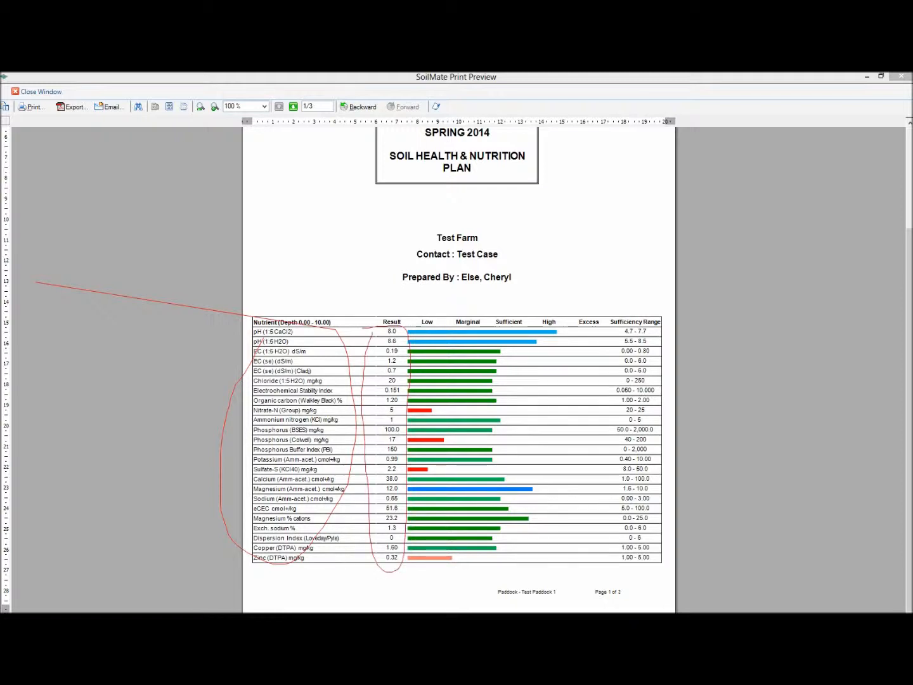
mouse_move(452, 327)
left_mouse_down()
mouse_move(544, 327)
mouse_move(581, 404)
mouse_move(560, 538)
mouse_move(490, 578)
mouse_move(437, 564)
mouse_move(417, 472)
left_mouse_up()
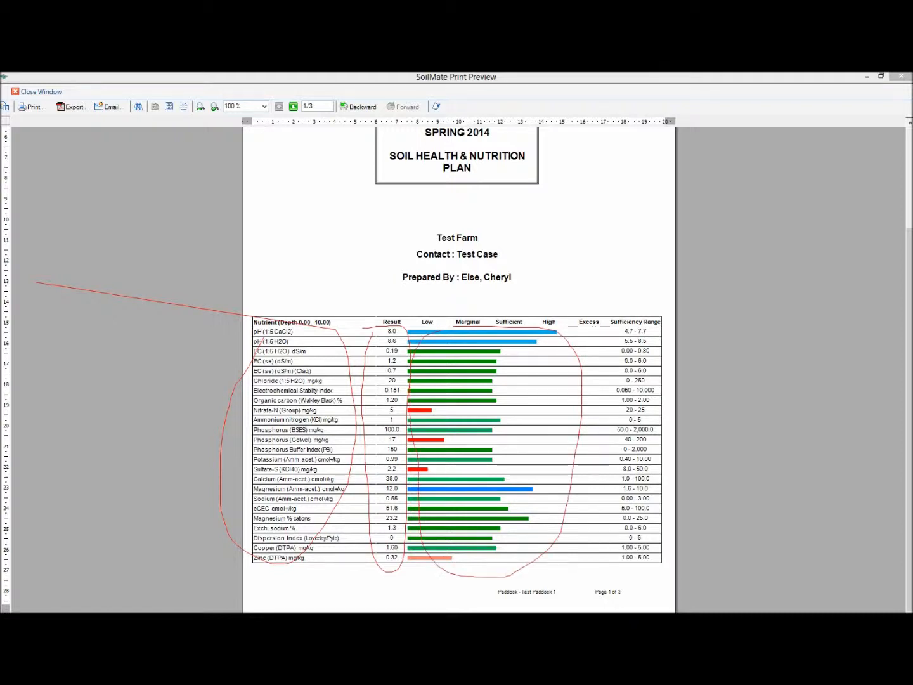
mouse_move(612, 330)
left_mouse_down()
mouse_move(666, 347)
mouse_move(674, 532)
mouse_move(656, 573)
mouse_move(616, 572)
mouse_move(594, 510)
mouse_move(592, 369)
mouse_move(606, 329)
left_mouse_up()
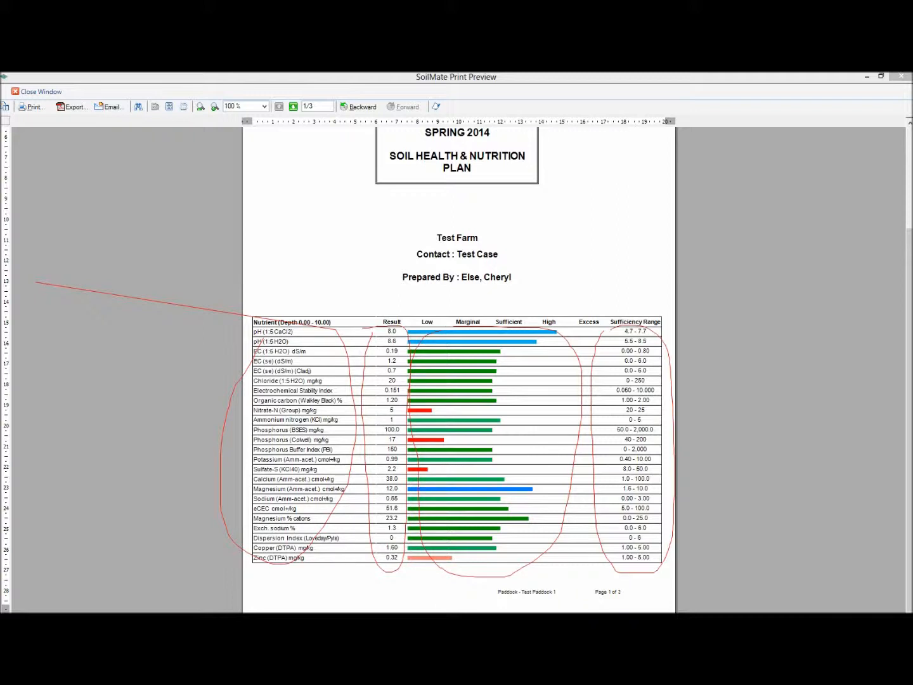
key("Escape")
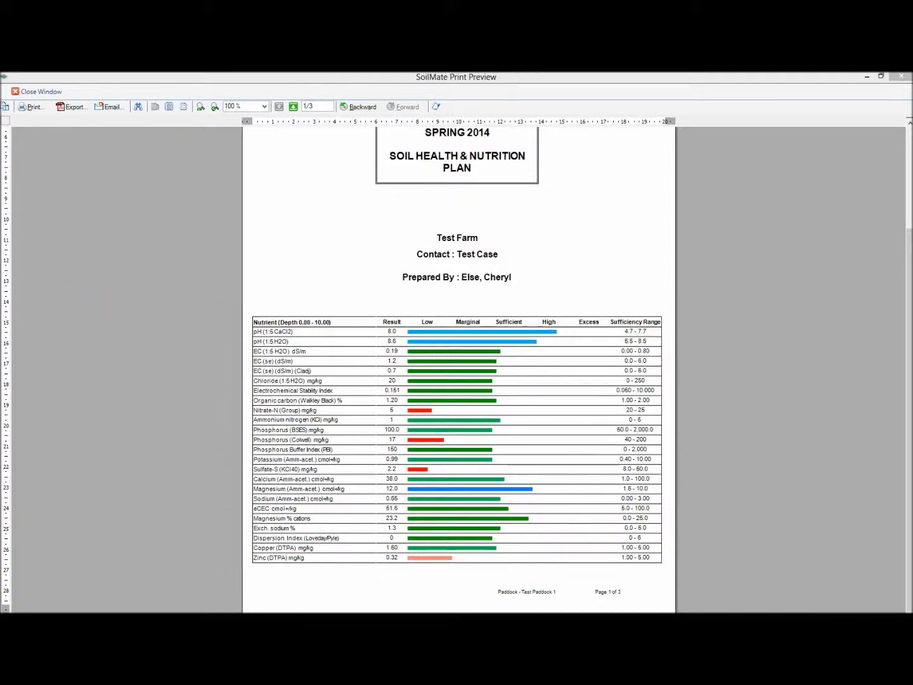
Review the deeper profile results, the fertilizer recommendation table and the zinc comment on the report's second page
left_click(294, 106)
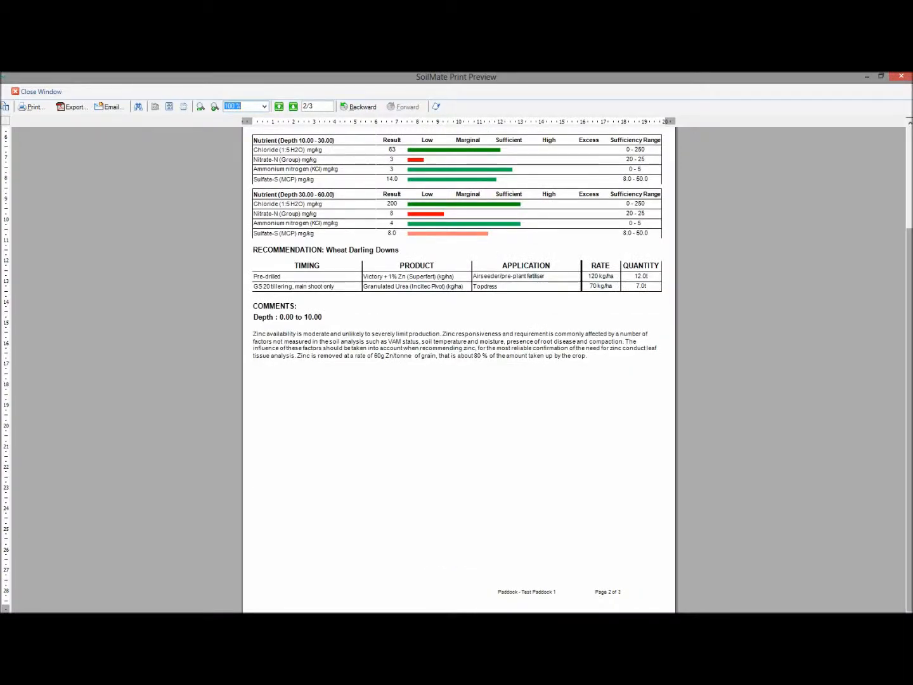
scroll(457, 368, "up", 3)
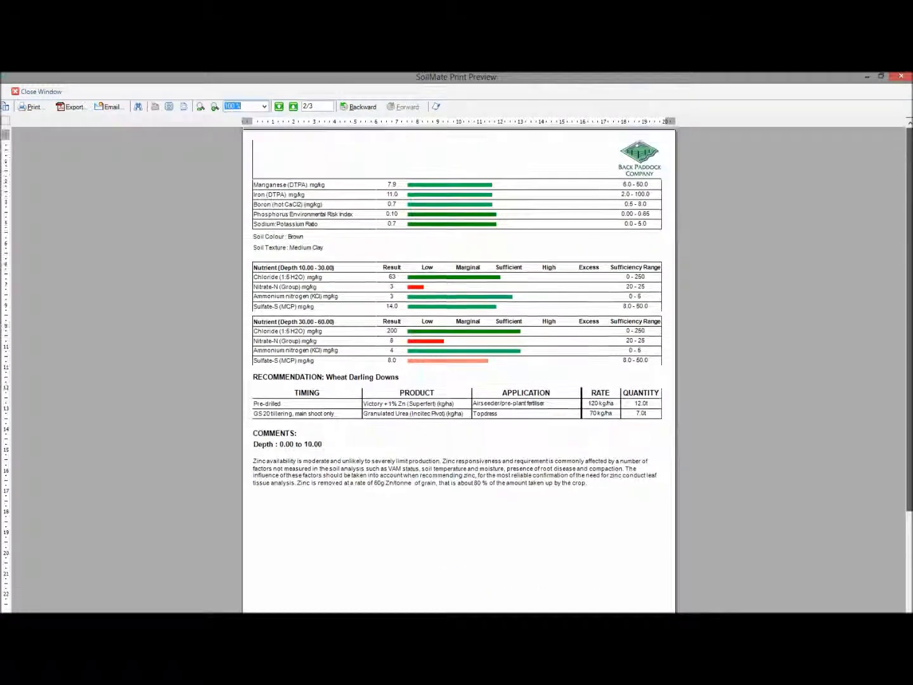
left_click_drag(910, 318, 910, 315)
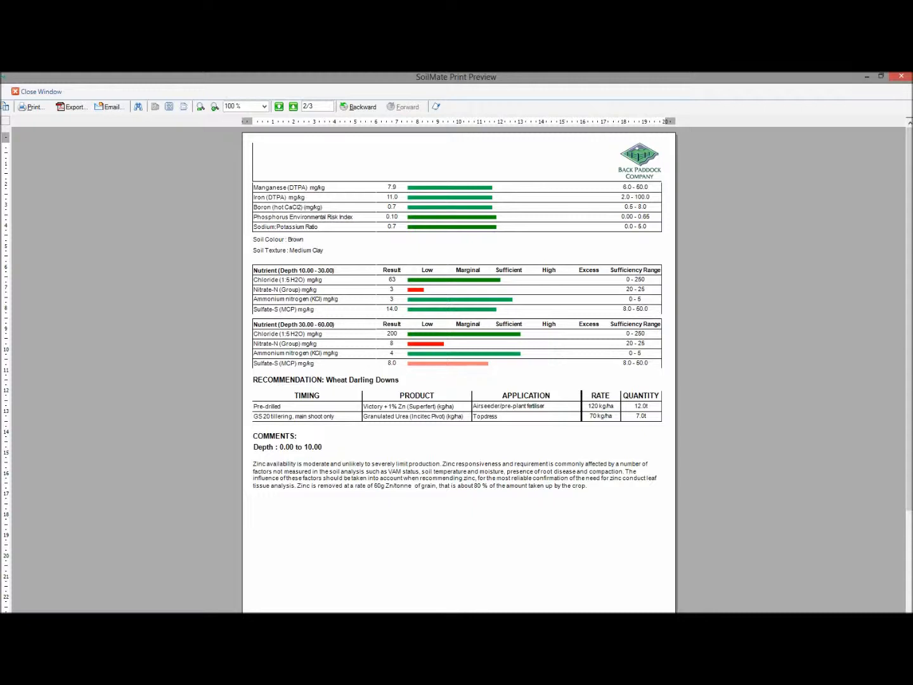
mouse_move(246, 453)
left_mouse_down()
mouse_move(659, 442)
mouse_move(647, 507)
mouse_move(386, 519)
mouse_move(244, 488)
mouse_move(254, 454)
left_mouse_up()
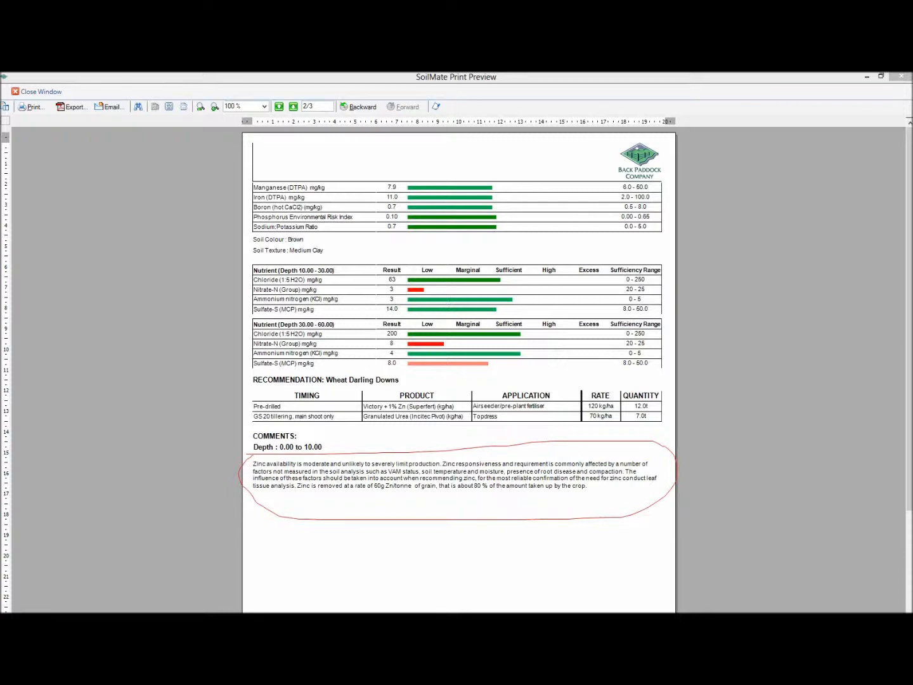
key("Escape")
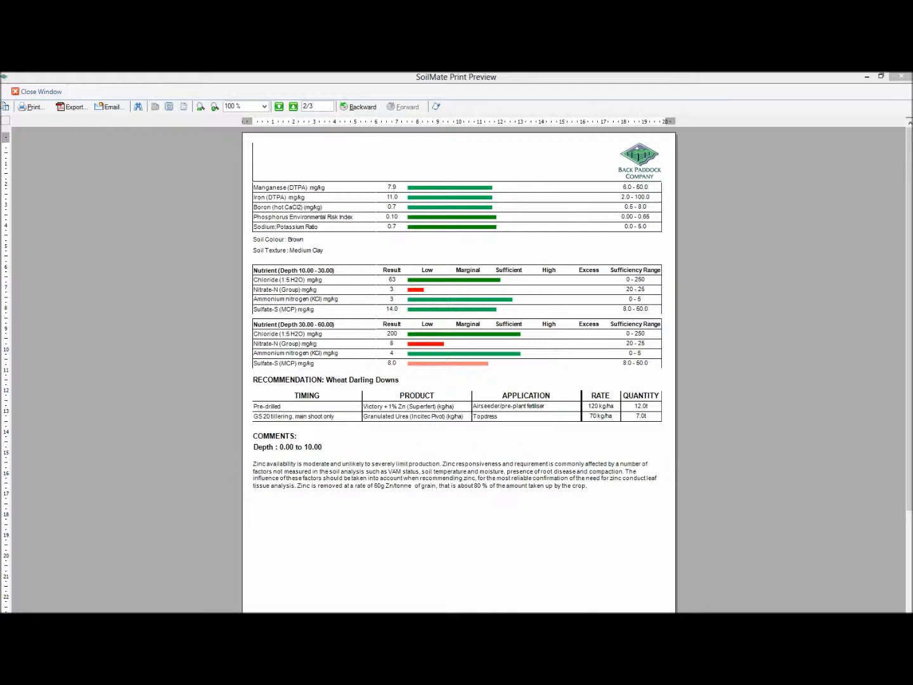
Examine the nitrogen budget on the report's third page, from target yield and crop demand to soil supply and recommended nitrogen rate
left_click(293, 106)
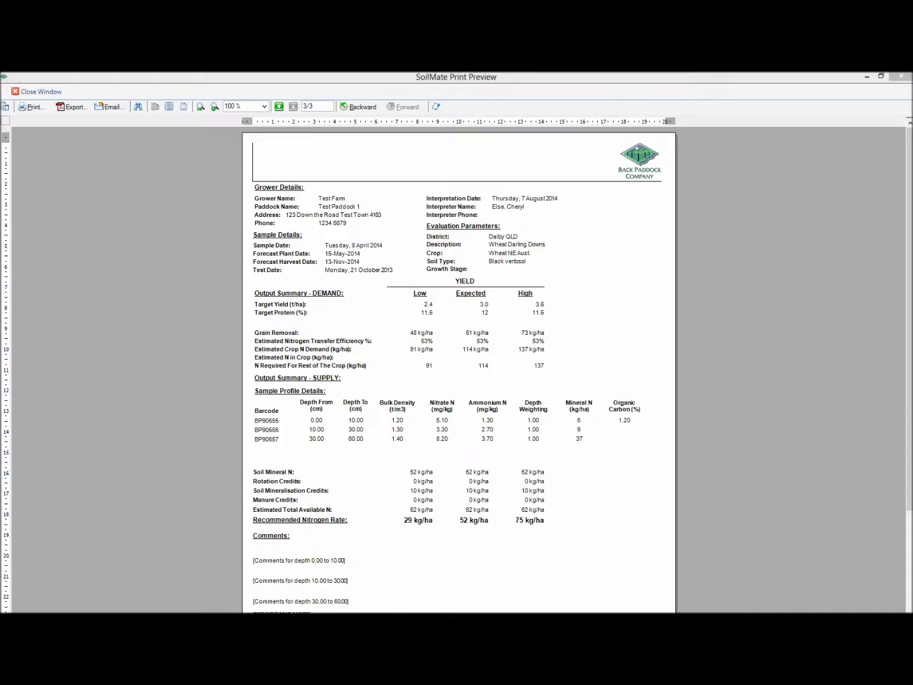
mouse_move(472, 323)
left_mouse_down()
mouse_move(471, 305)
mouse_move(494, 299)
mouse_move(494, 317)
mouse_move(475, 320)
left_mouse_up()
mouse_move(491, 479)
left_mouse_down()
mouse_move(460, 480)
mouse_move(463, 465)
mouse_move(496, 470)
left_mouse_up()
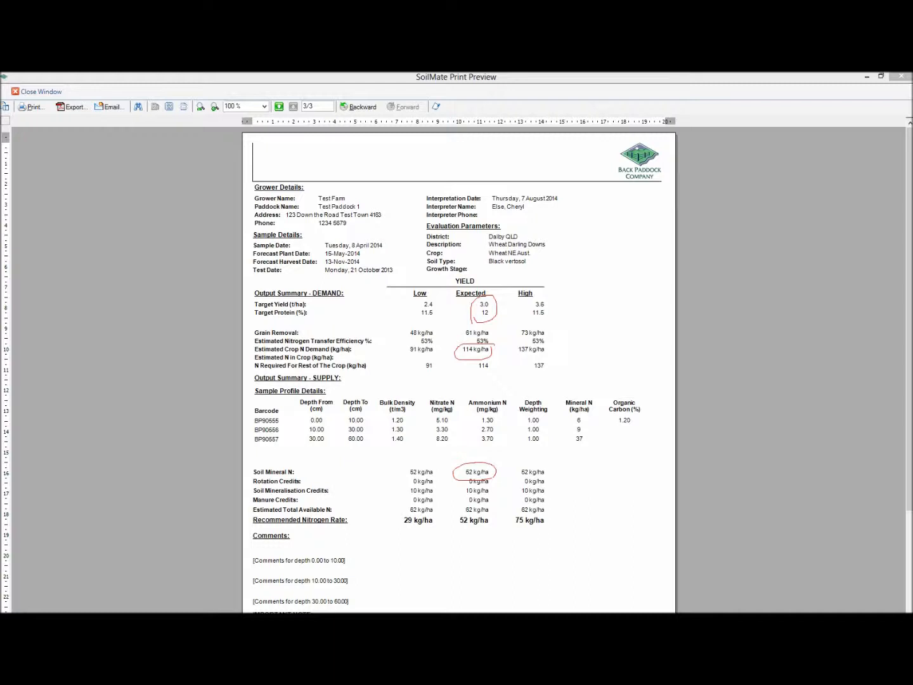
mouse_move(483, 500)
left_mouse_down()
mouse_move(457, 499)
mouse_move(461, 487)
mouse_move(498, 483)
mouse_move(489, 498)
left_mouse_up()
mouse_move(459, 504)
left_mouse_down()
mouse_move(496, 503)
mouse_move(465, 514)
left_mouse_up()
mouse_move(474, 516)
left_mouse_down()
mouse_move(502, 517)
mouse_move(495, 532)
mouse_move(448, 534)
left_mouse_up()
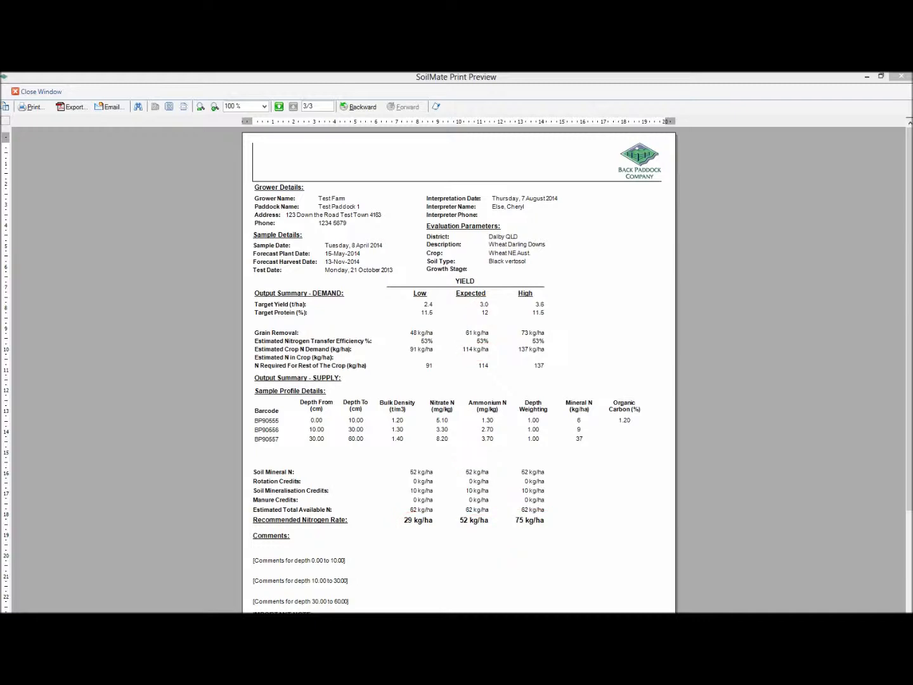
mouse_move(911, 316)
left_mouse_down()
mouse_move(911, 390)
mouse_move(909, 317)
left_mouse_up()
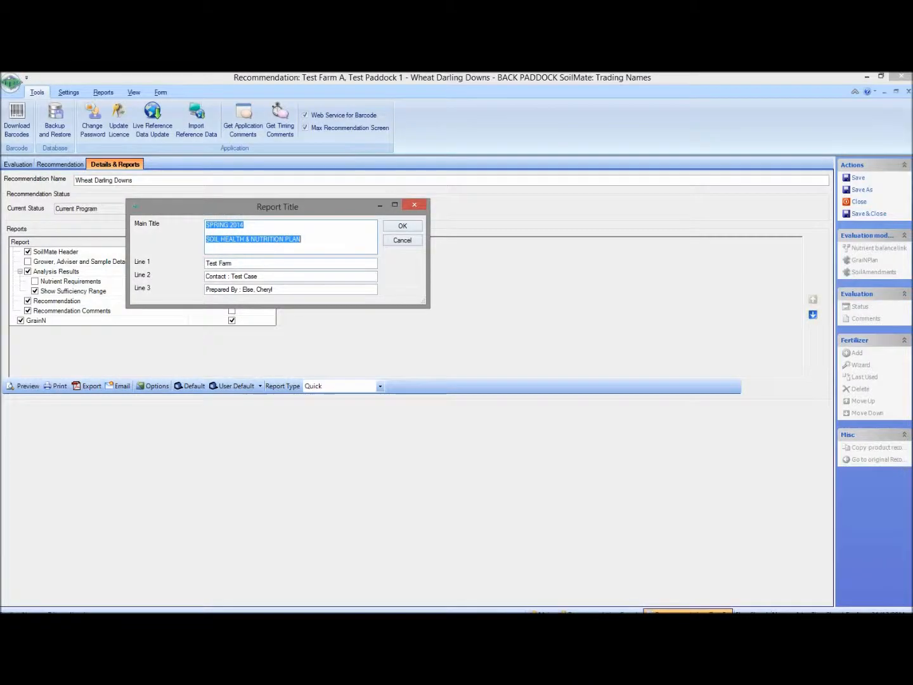
Export the Quick report with the proposed title as a PDF named "Grower A" in the Documents library
key("Return")
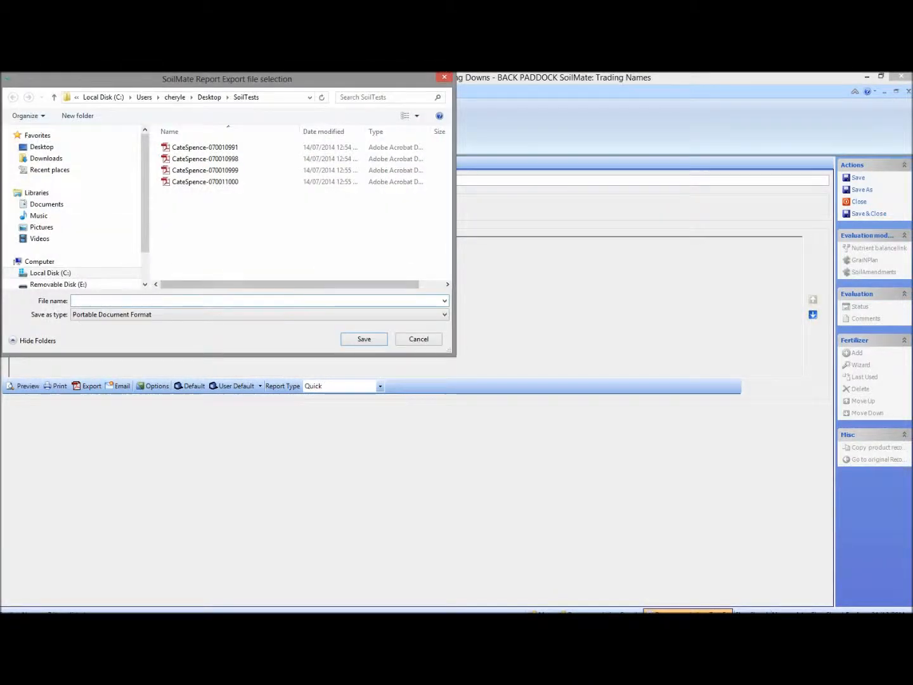
left_click(46, 204)
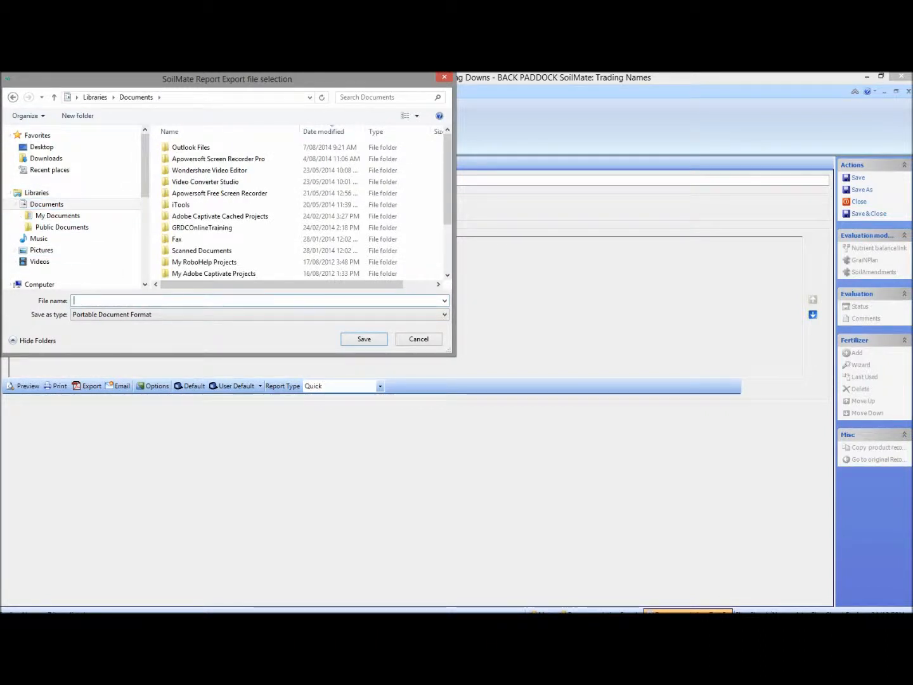
type("Grower")
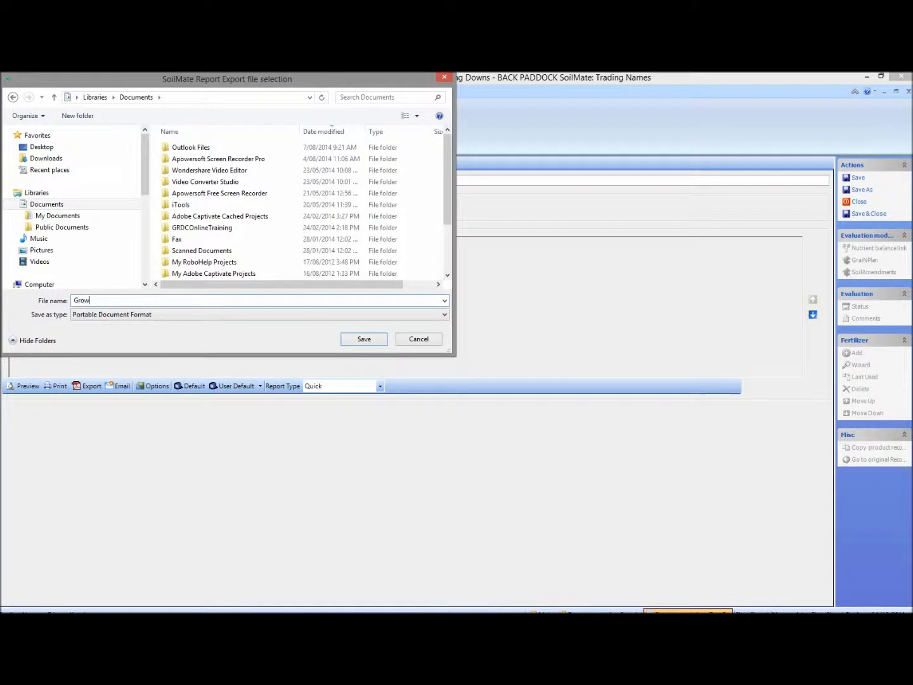
type(" A")
key("Return")
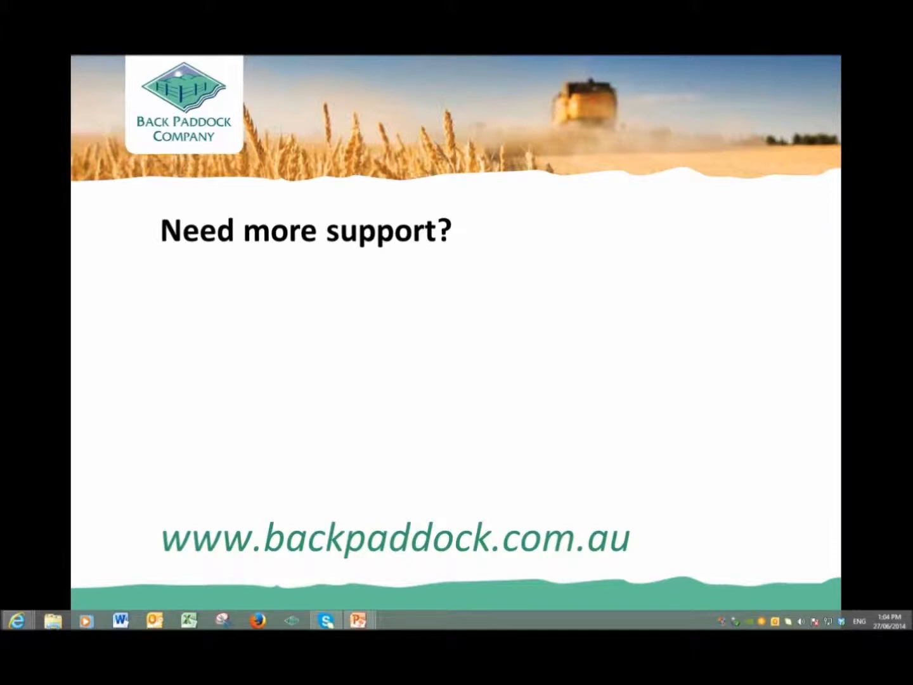
key("Right")
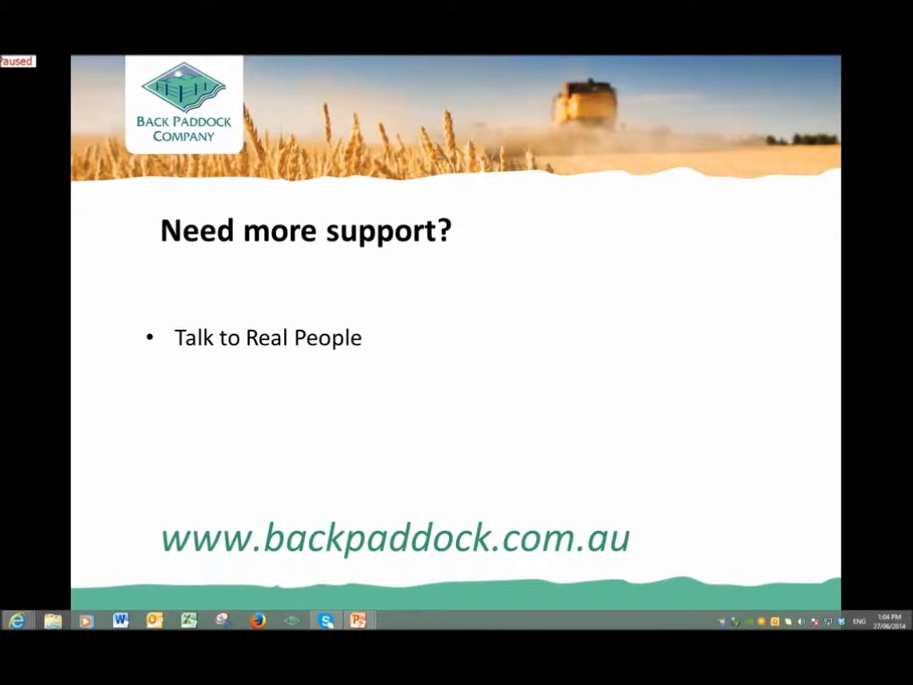